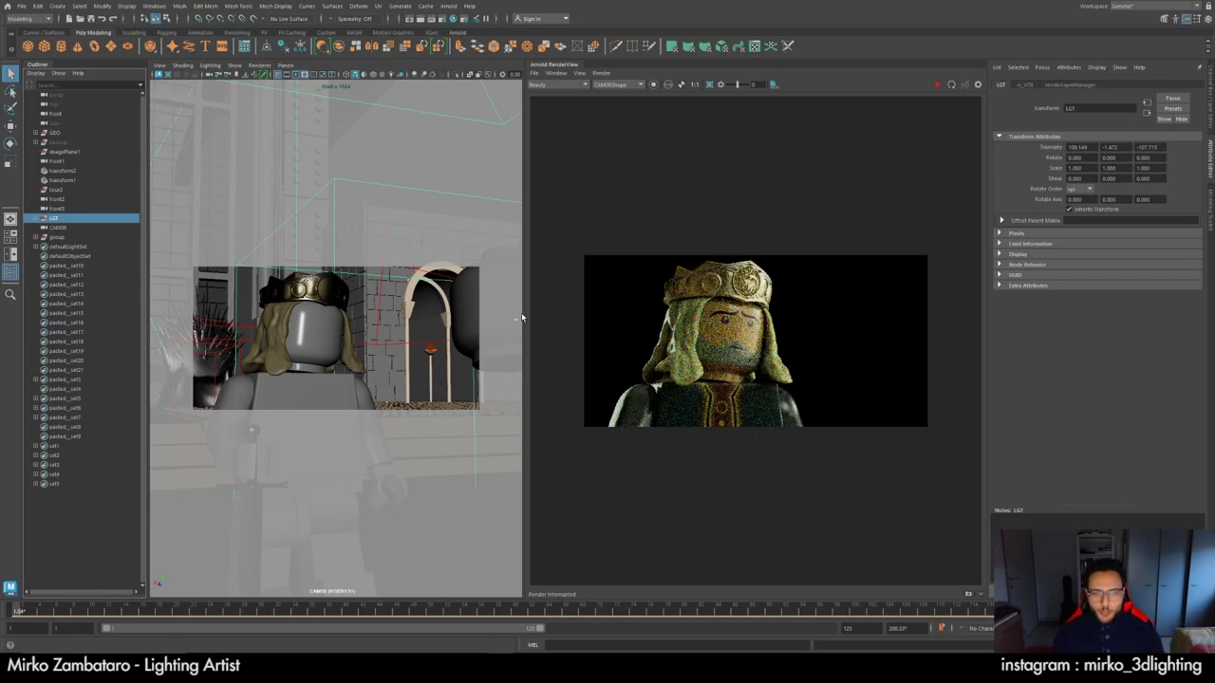
Switch to ArtStation, open the Lego House Of The Dragon: Lighting Study artwork, and play its video, pausing on the crowned king's three-quarter shot.
left_click_drag(523, 314, 573, 317)
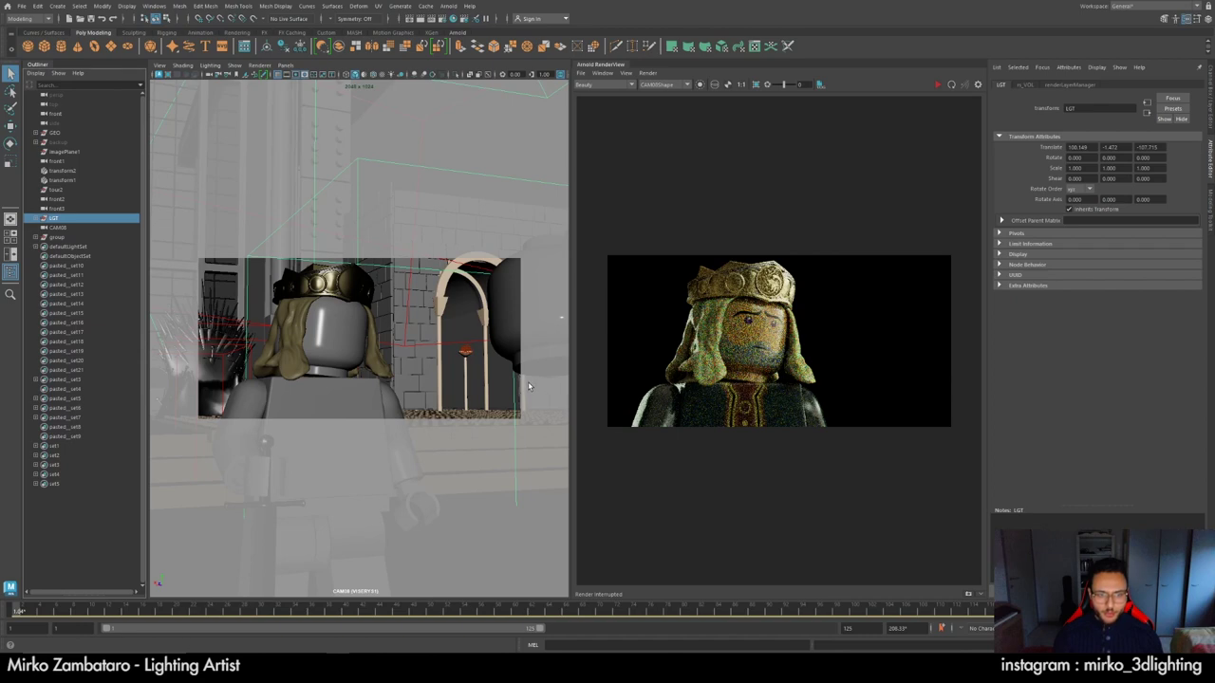
left_click(247, 668)
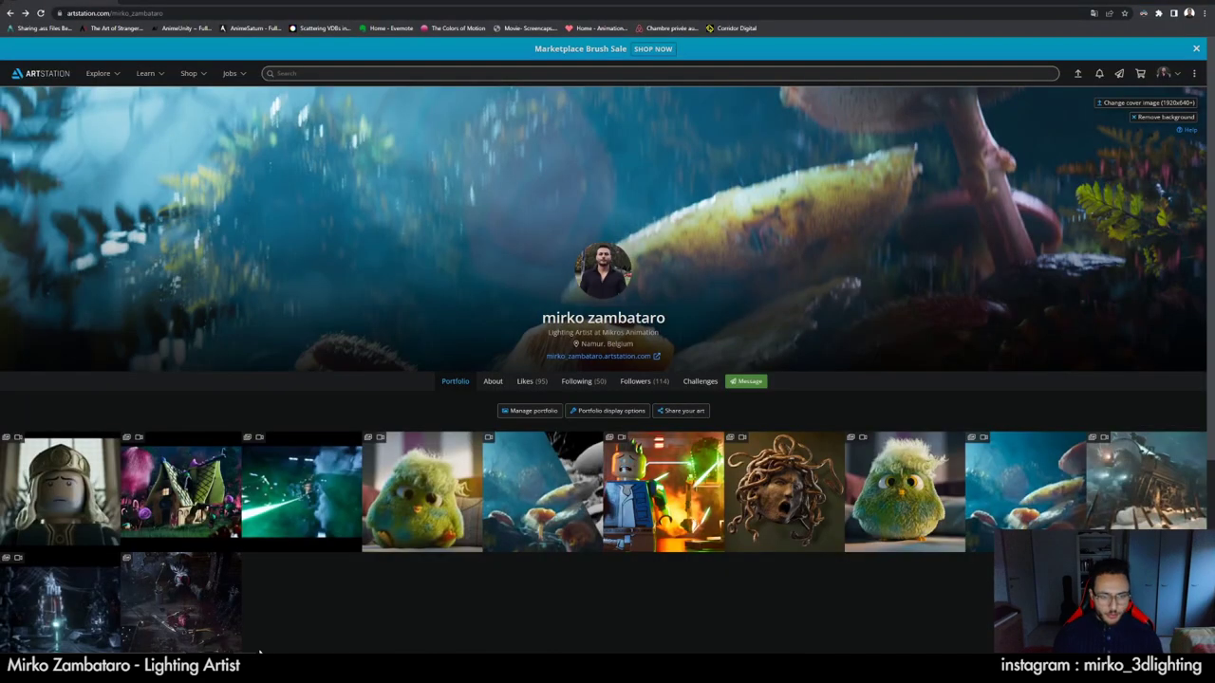
left_click(54, 474)
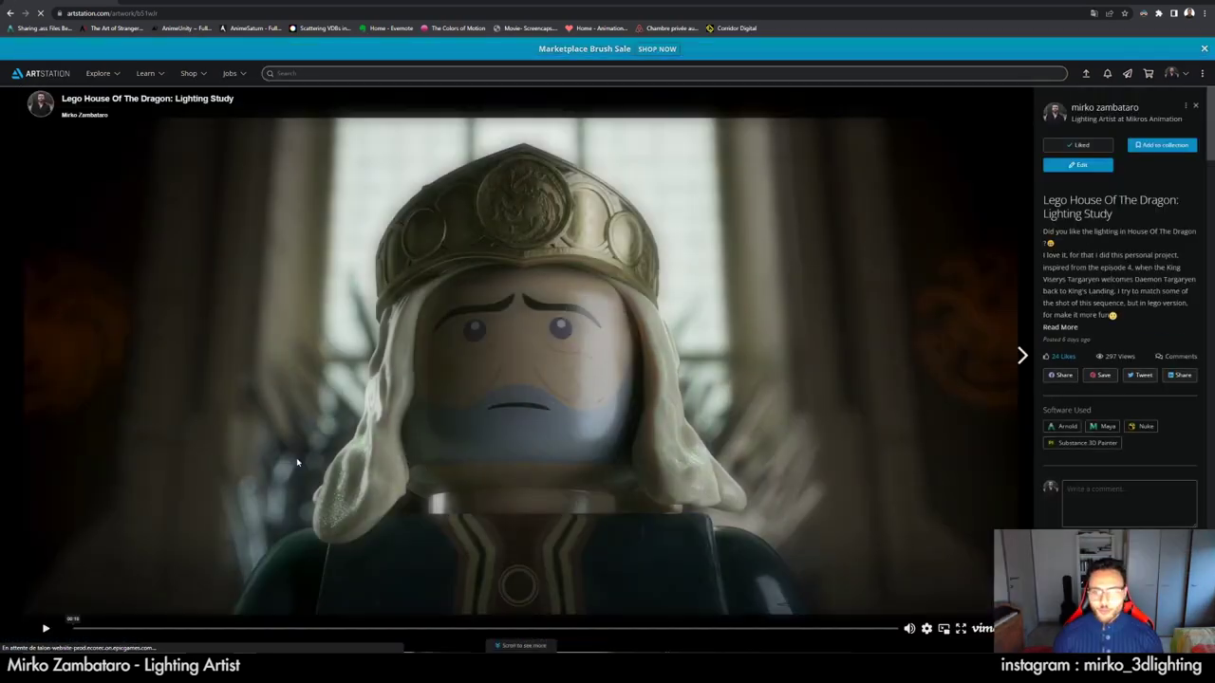
left_click(46, 630)
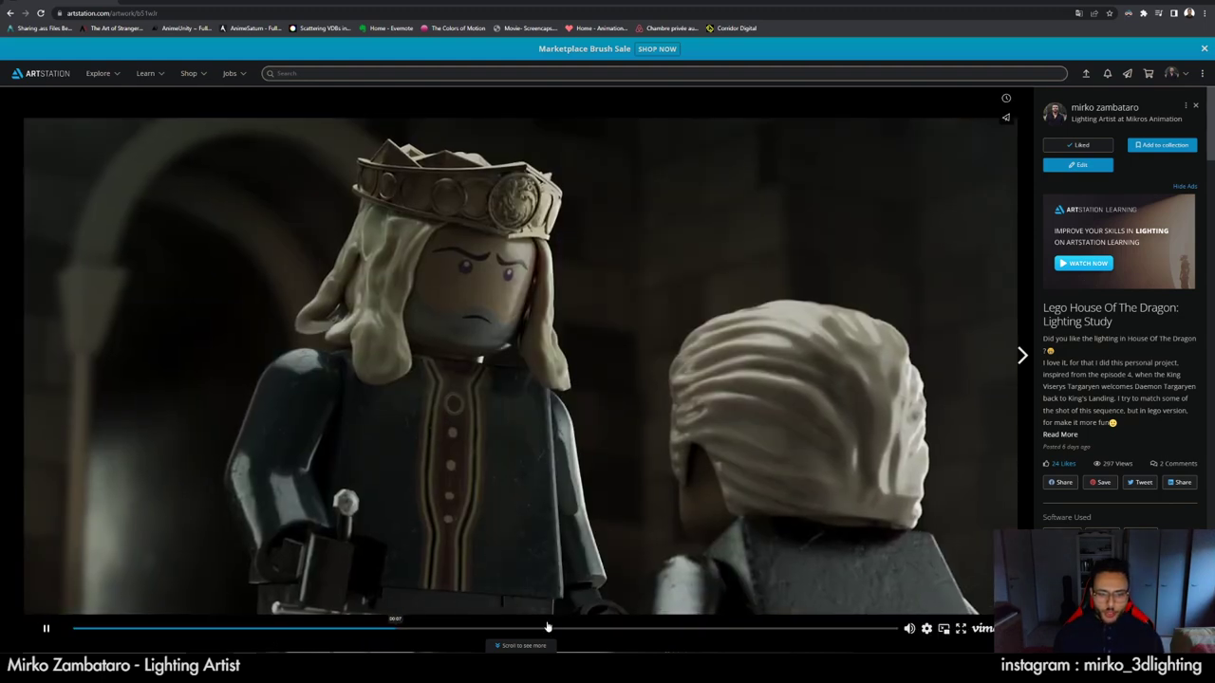
left_click(557, 631)
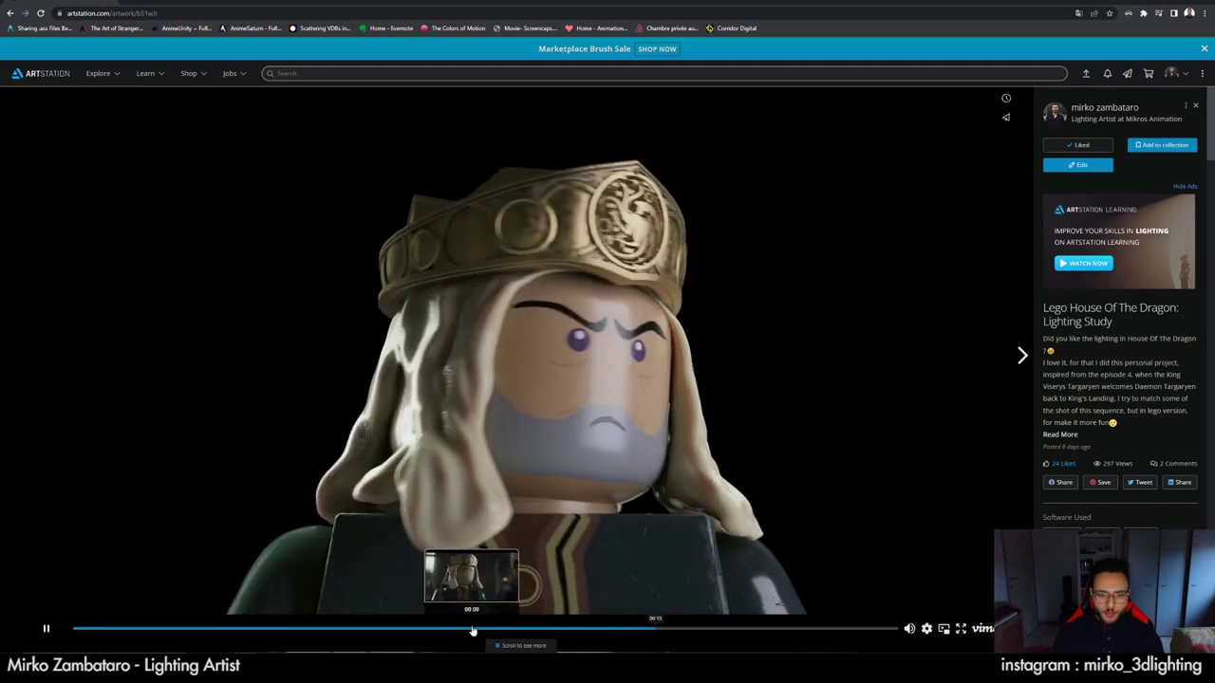
left_click(486, 627)
left_click(362, 301)
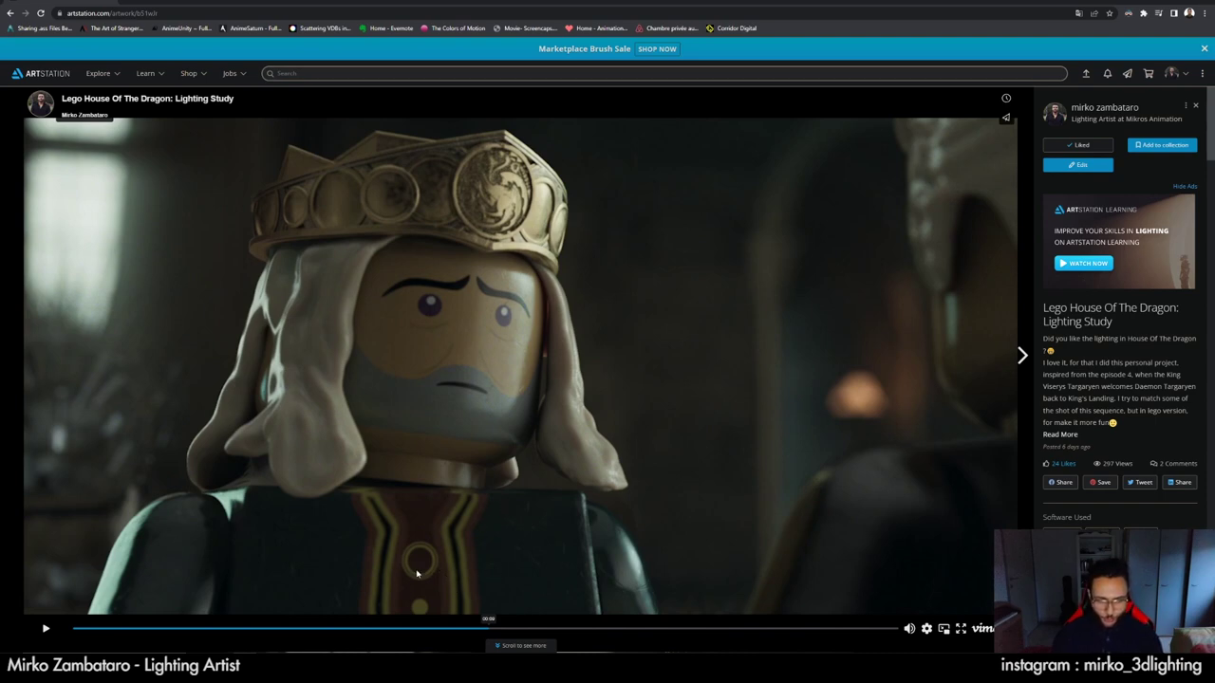
Switch back to Maya and delete the LGT group from the scene.
mouse_move(338, 674)
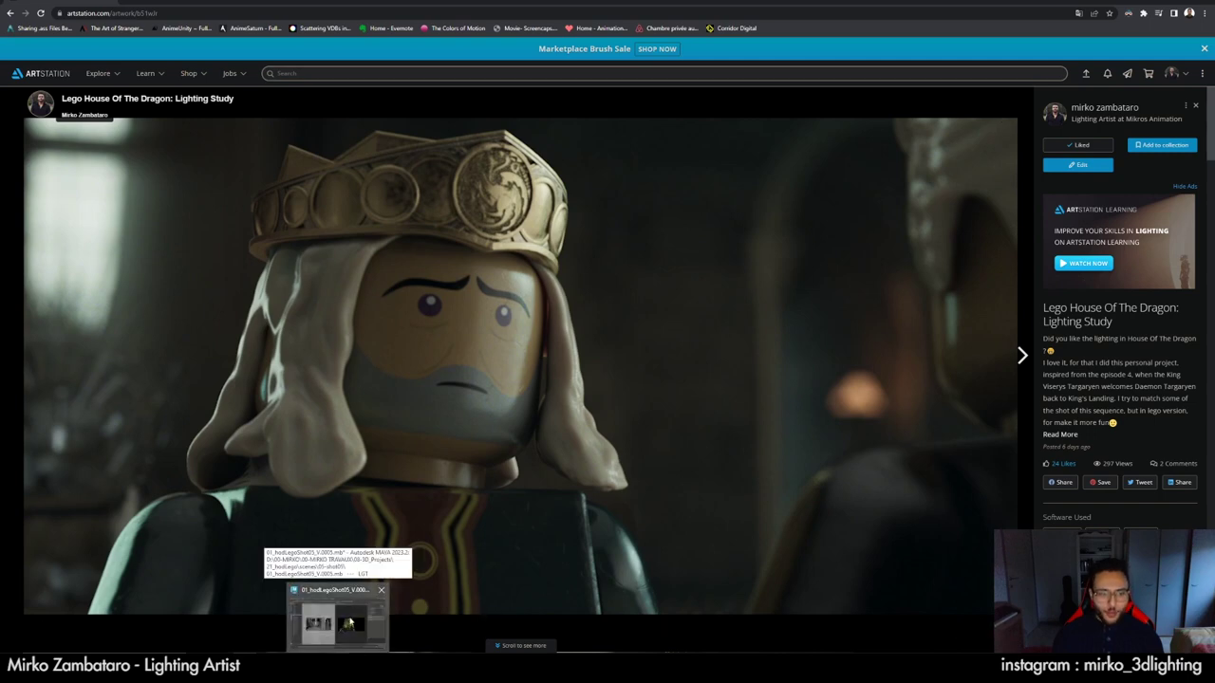
left_click(349, 624)
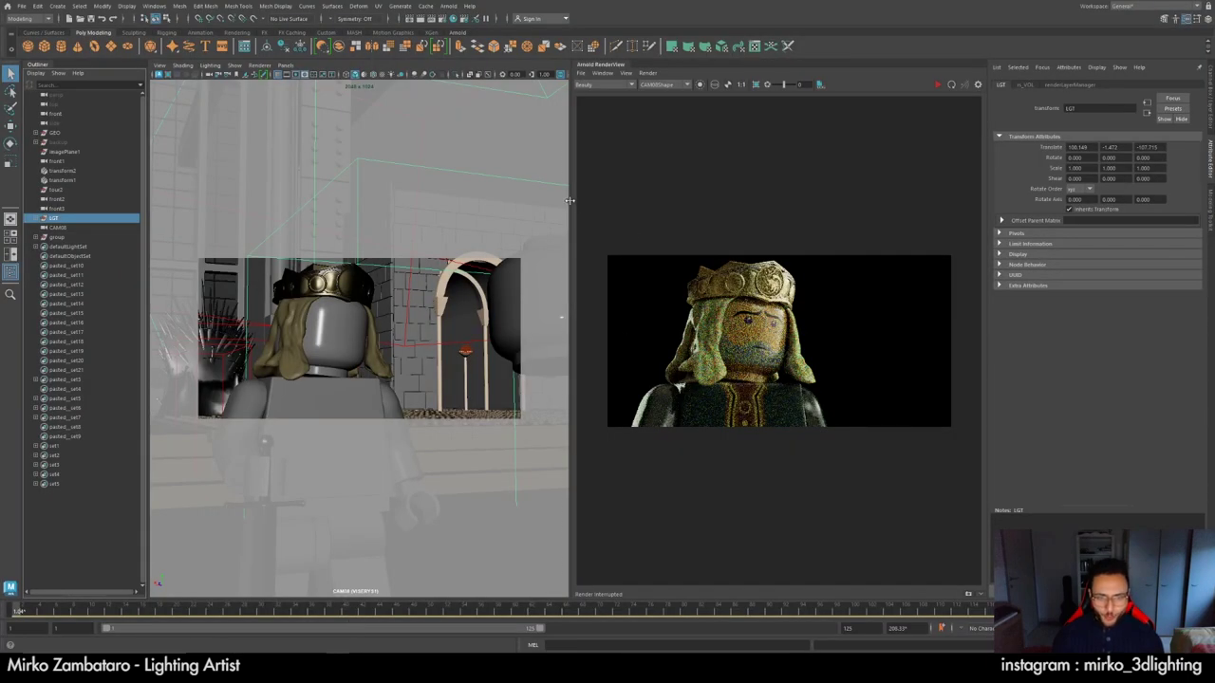
left_click_drag(570, 200, 562, 201)
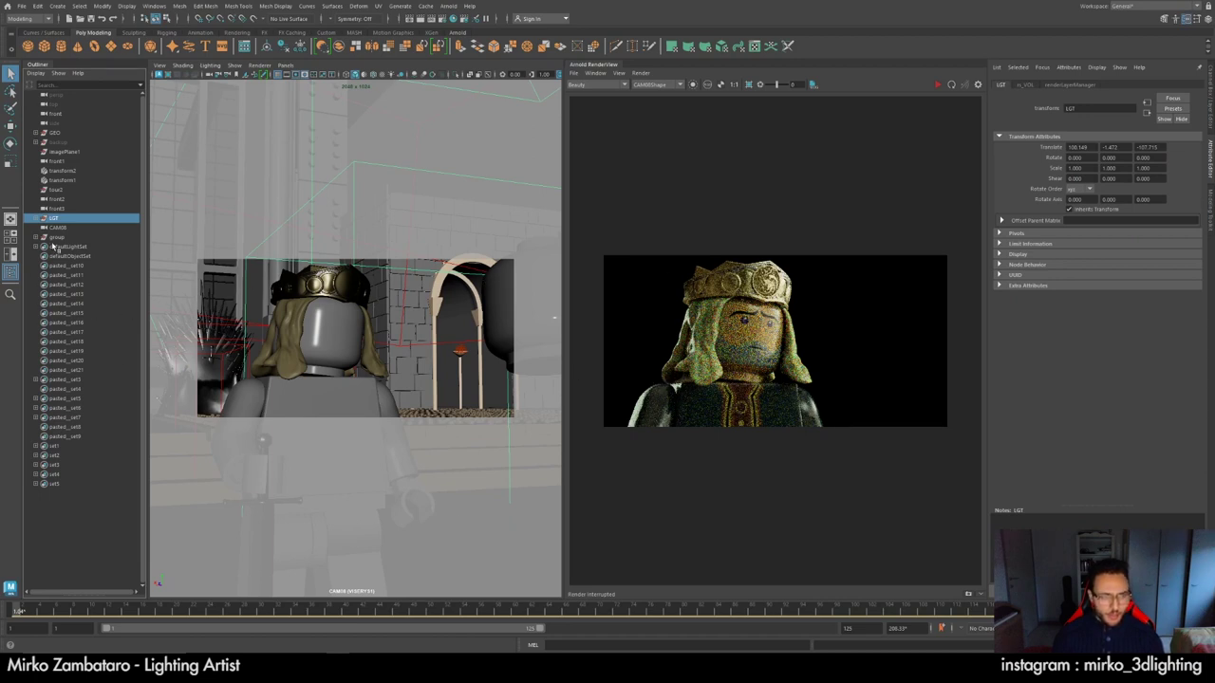
key("Delete")
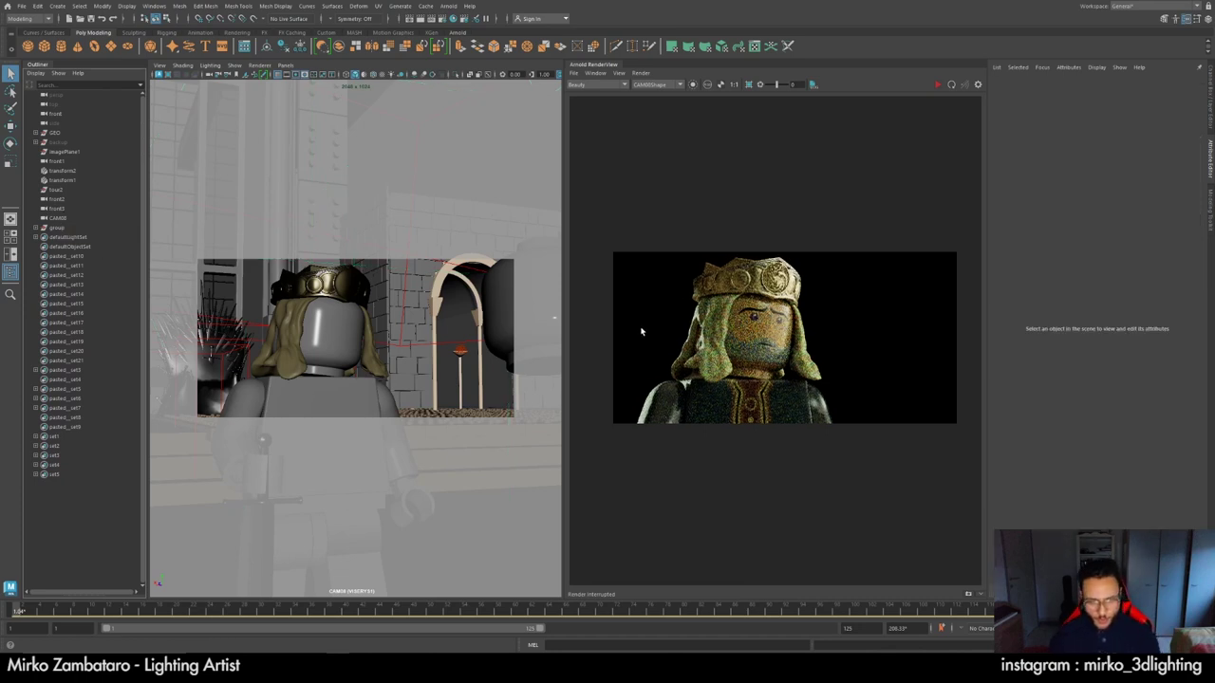
Open the Render Setup and collapse the CHAR and VISERYS1 layers so only the layer names are listed.
left_click(484, 18)
left_click_drag(281, 254, 579, 215)
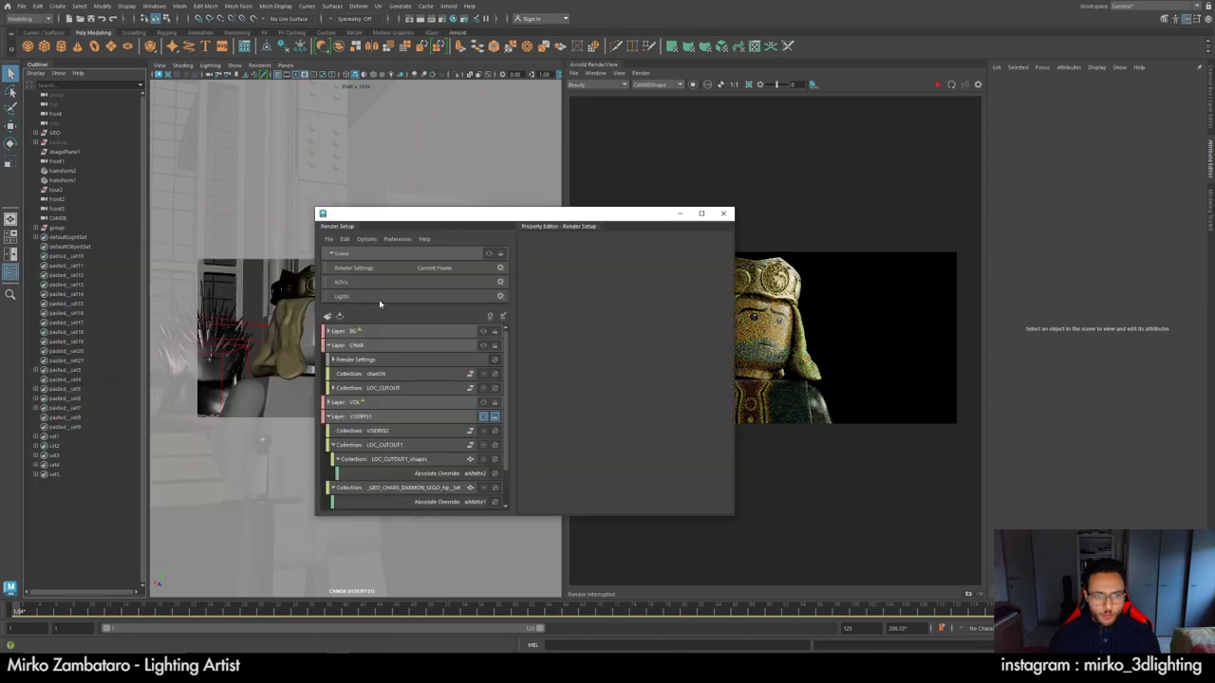
left_click(326, 331)
left_click(327, 331)
left_click(328, 345)
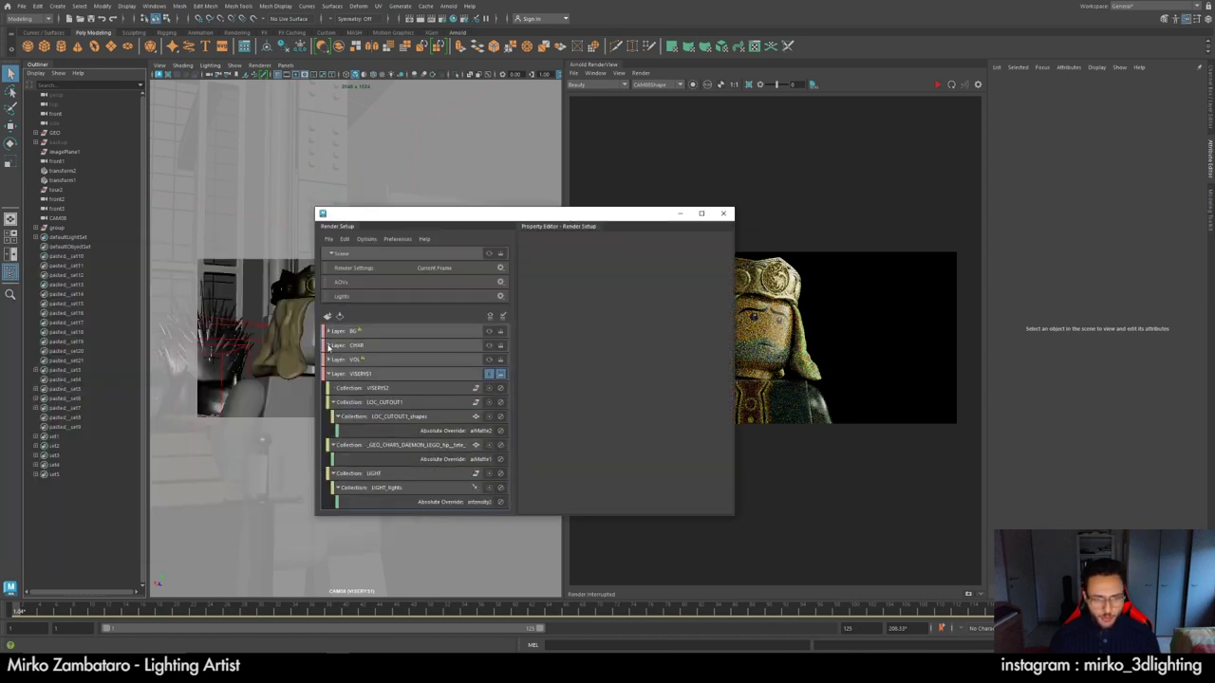
left_click(327, 374)
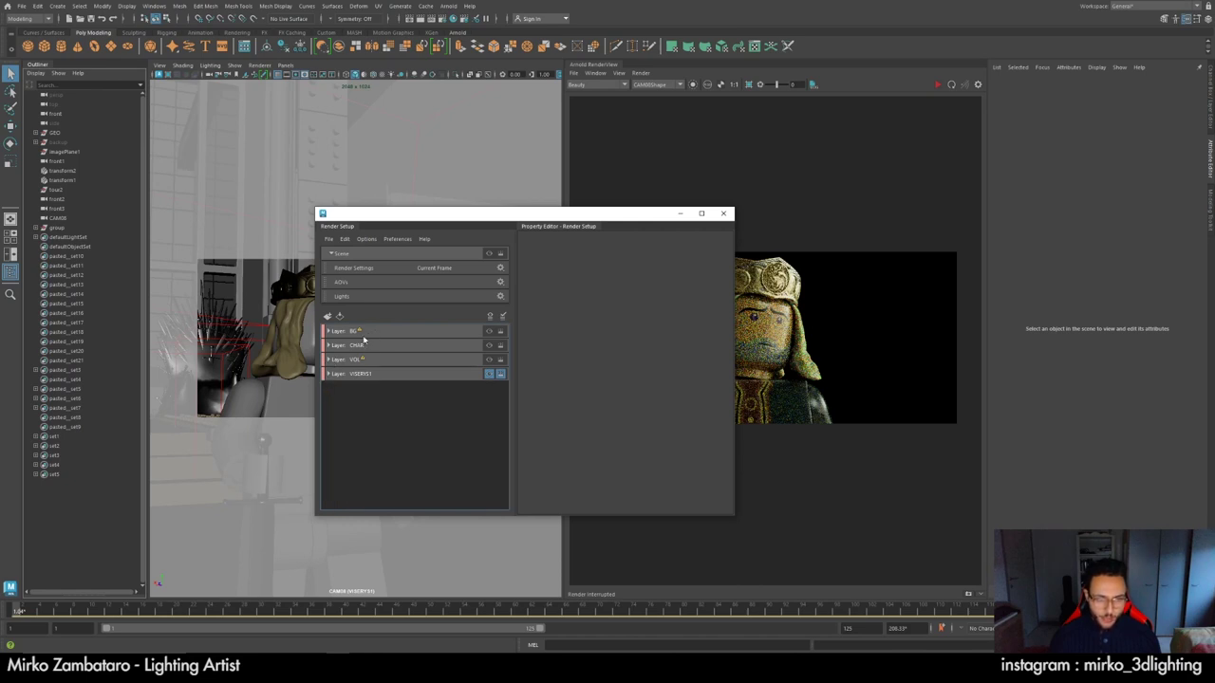
Make CHAR the visible render layer in the Render Setup.
left_click_drag(482, 207, 696, 146)
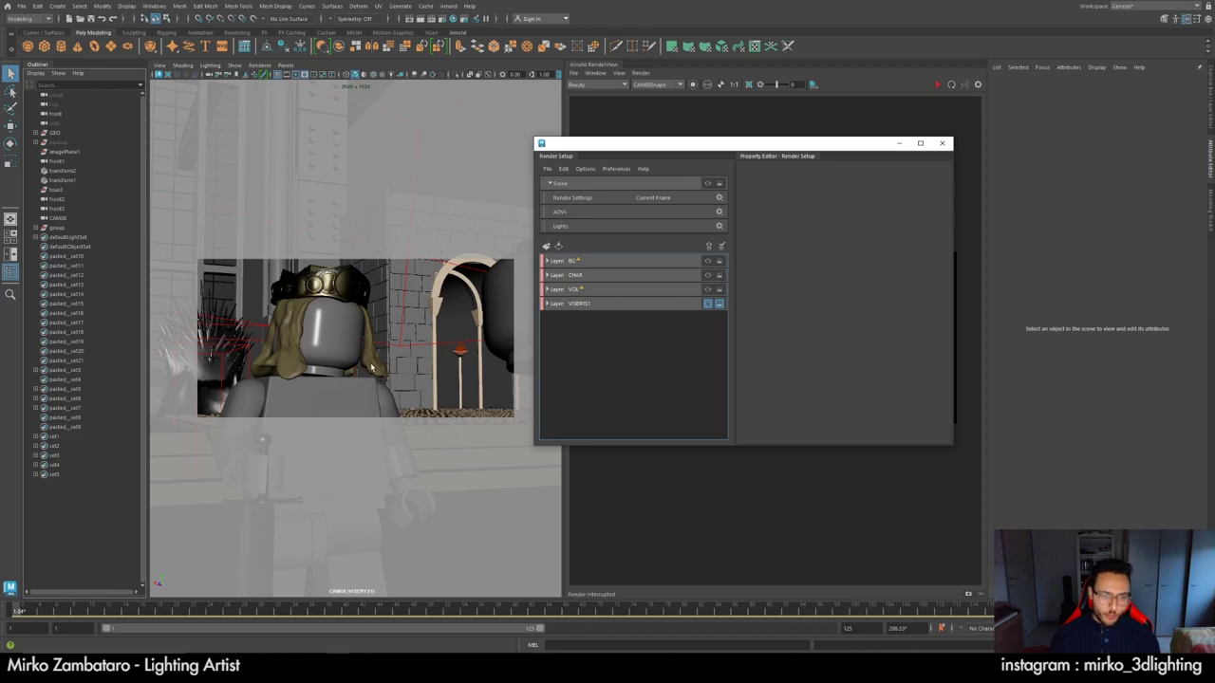
left_click(574, 275)
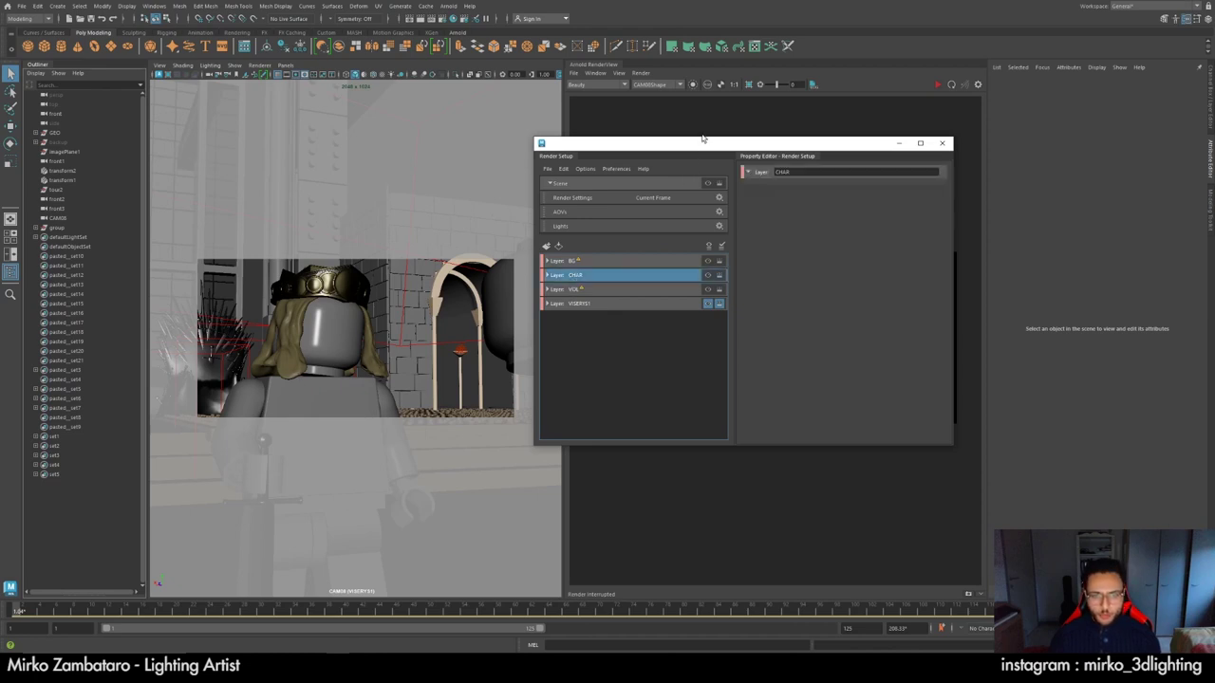
left_click_drag(700, 146, 530, 185)
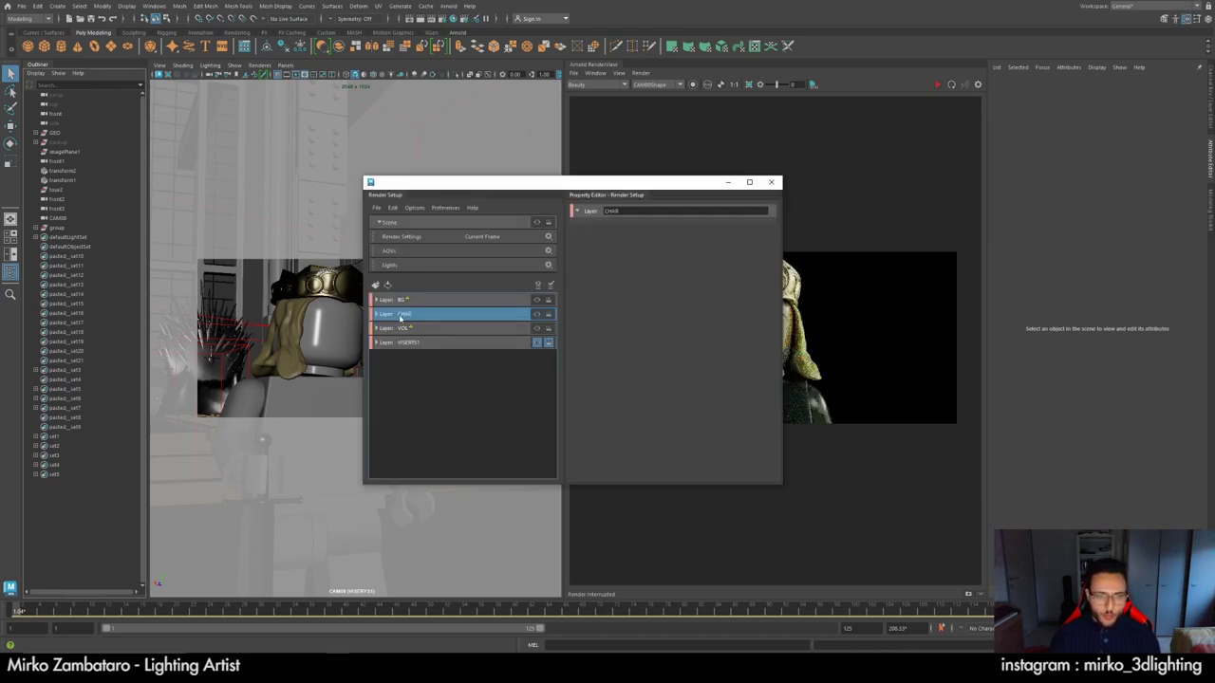
left_click(468, 300)
left_click(458, 316)
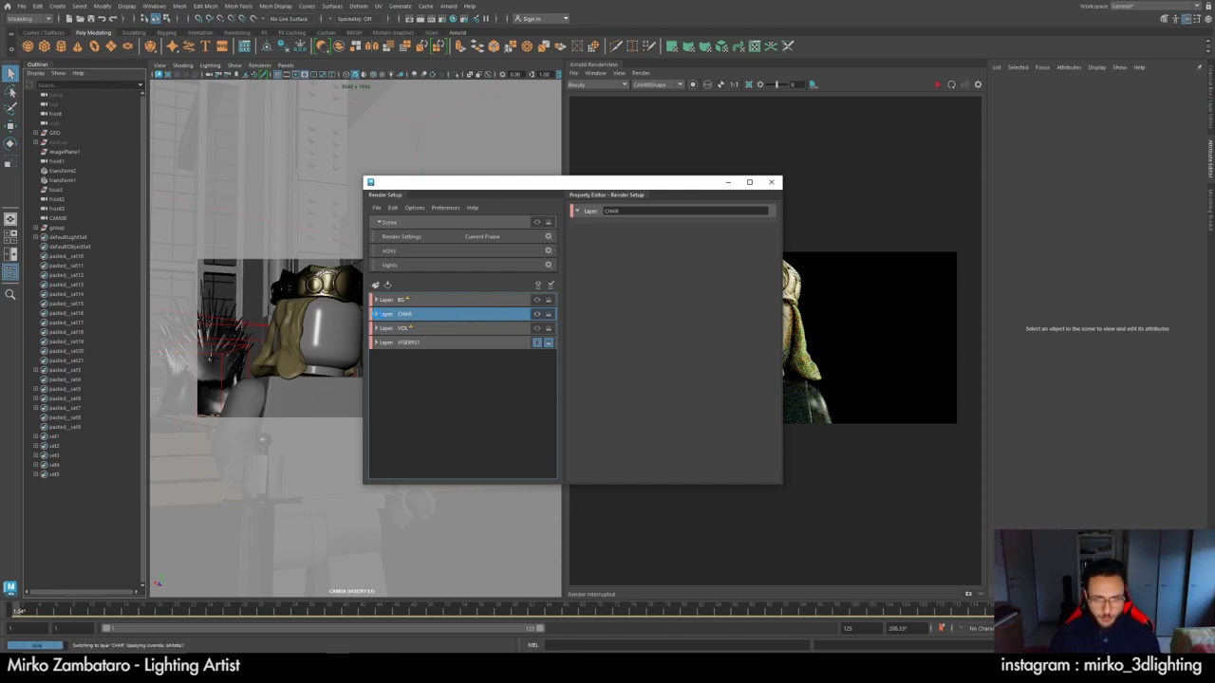
Examine the charON and LOC_CUTOUT collections inside the CHAR layer, and close the Render Setup.
left_click(376, 314)
left_click(423, 343)
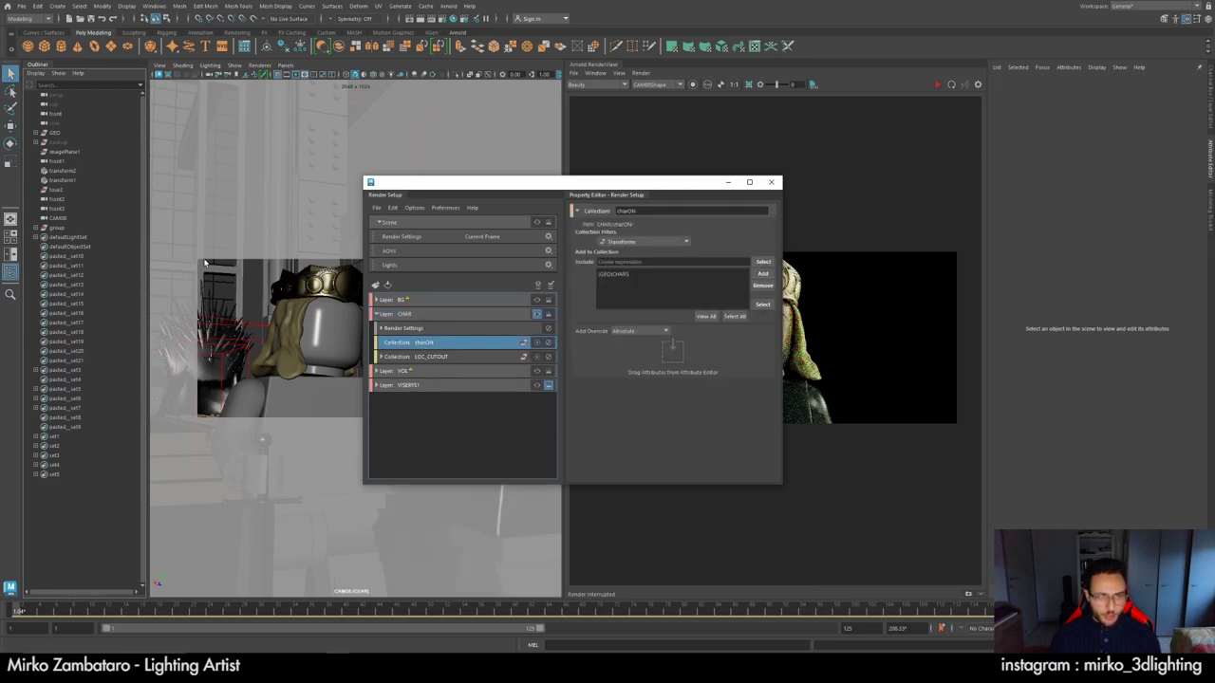
left_click(423, 357)
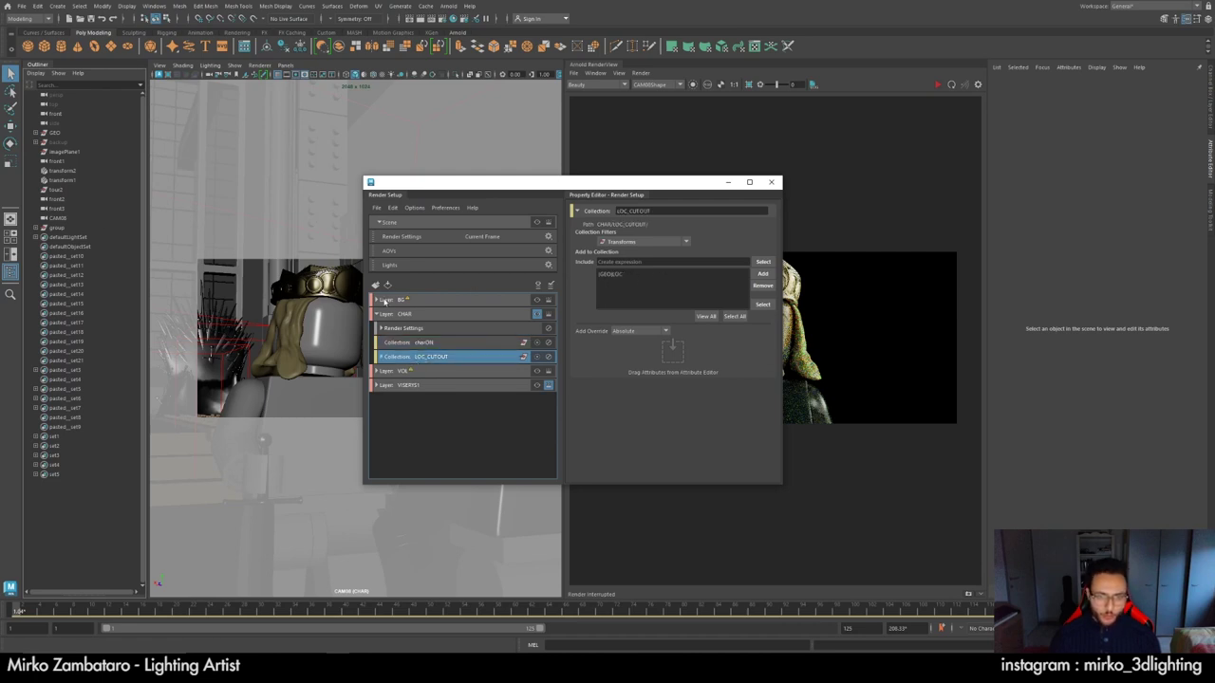
left_click_drag(694, 182, 477, 236)
left_click(557, 236)
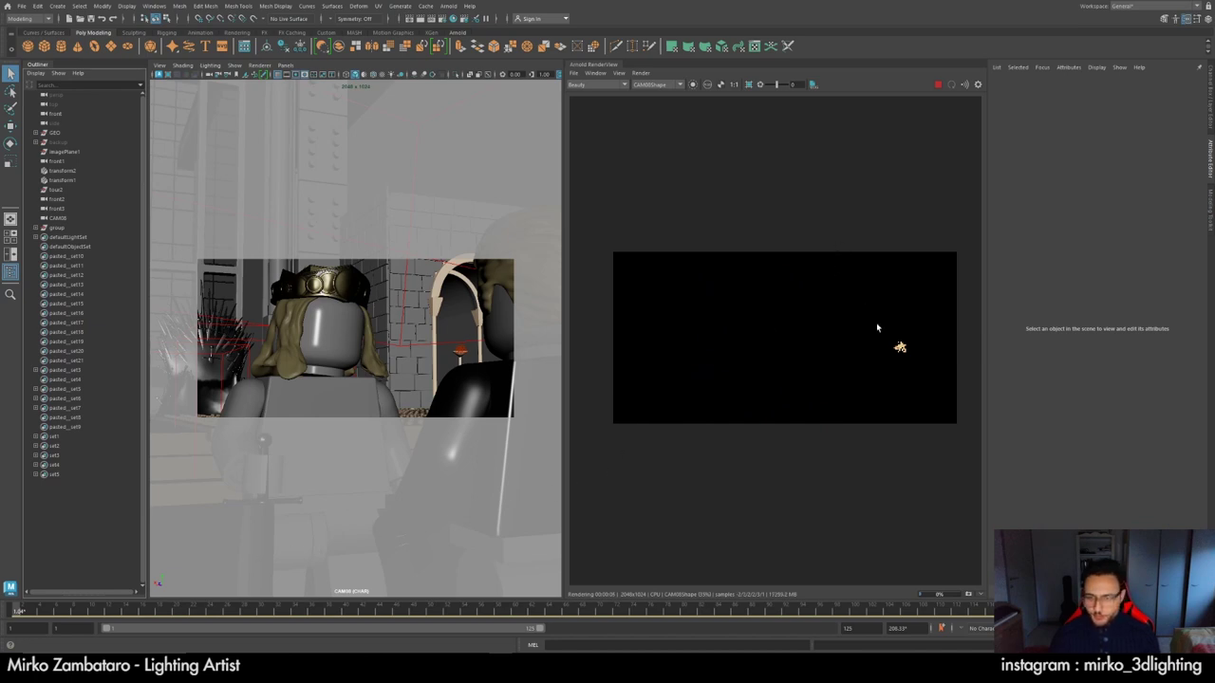
Delete the blkCrown light blocker from the king's crown group under GEO > CHARS.
scroll(875, 325, "up", 2)
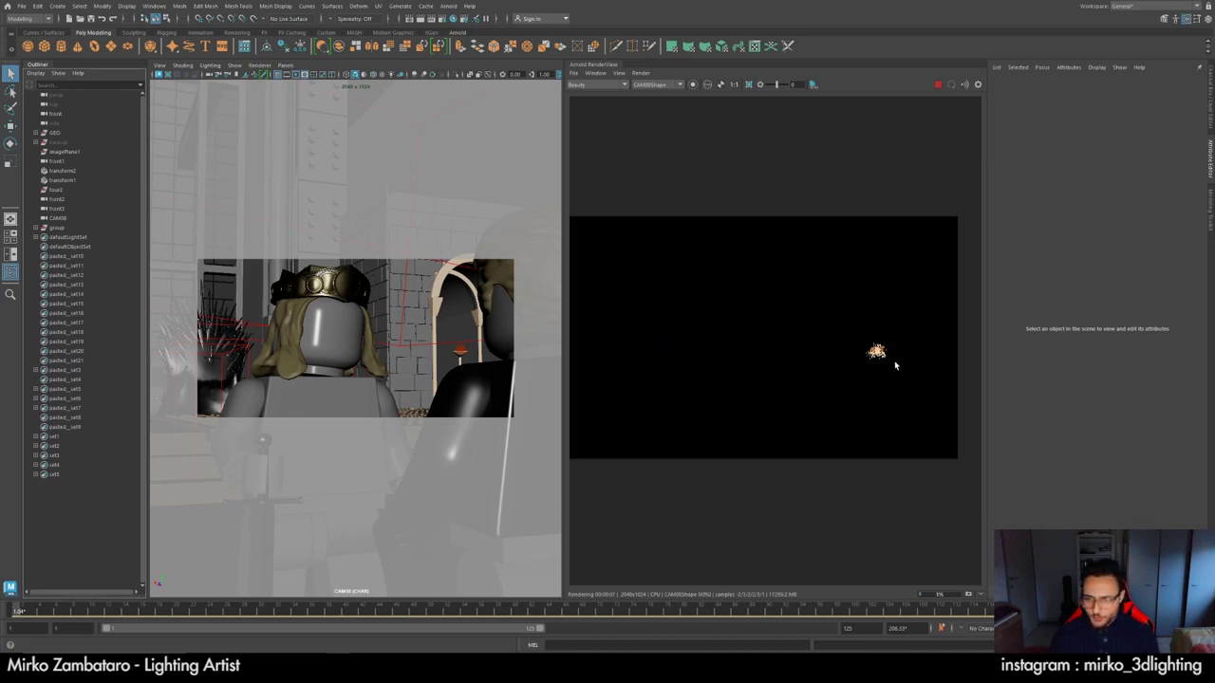
scroll(891, 357, "down", 2)
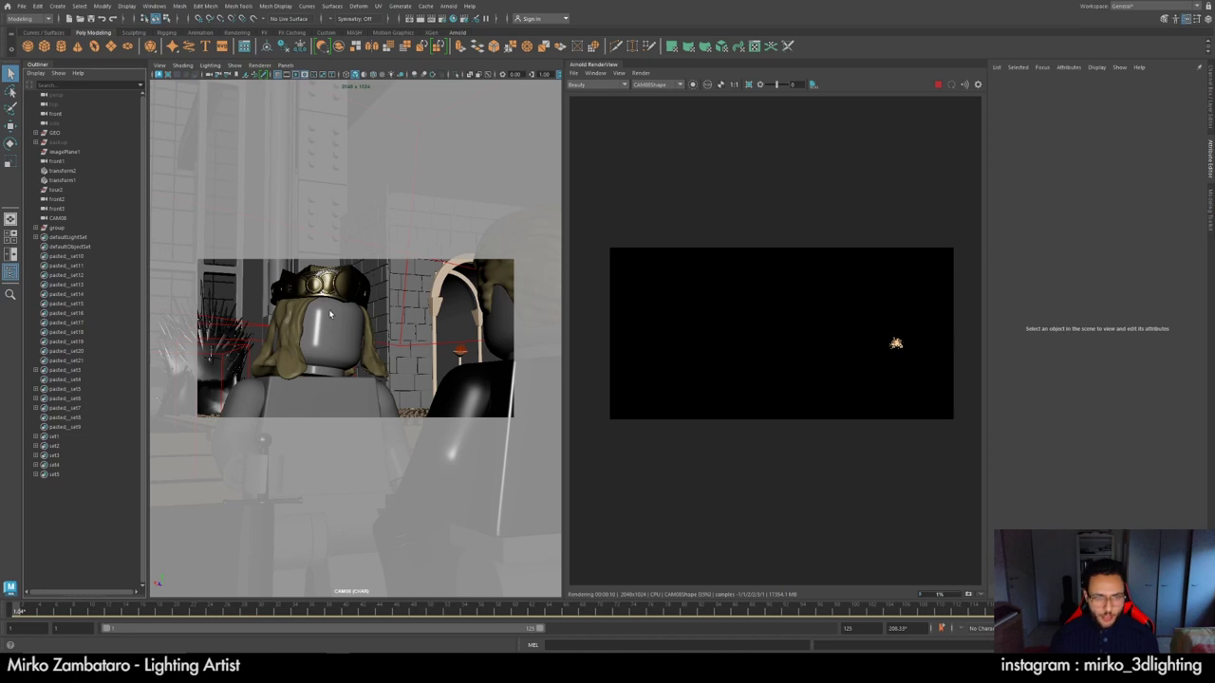
left_click(387, 299)
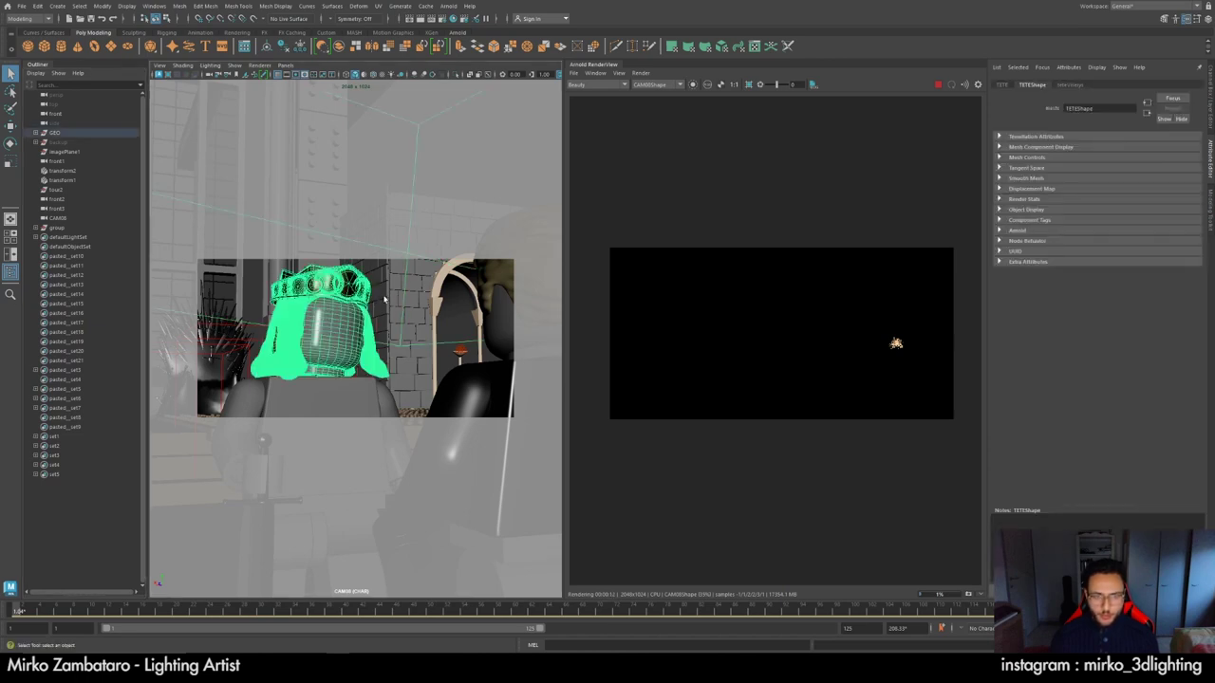
left_click(36, 134)
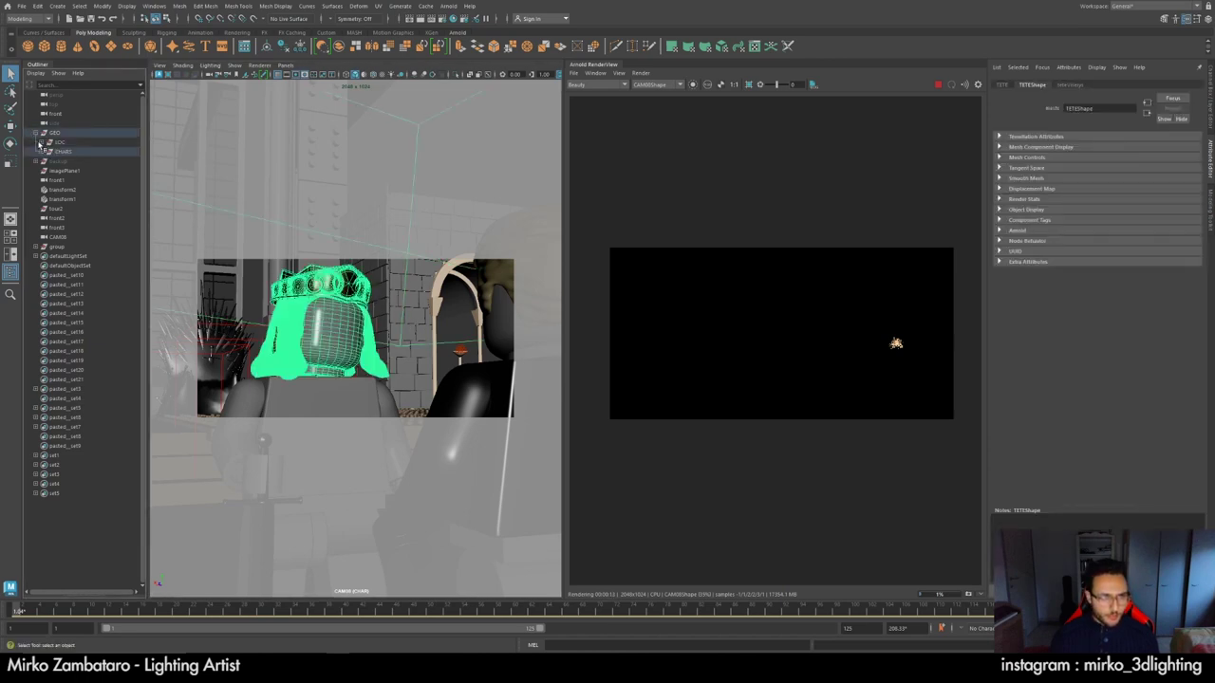
left_click(43, 152)
left_click(444, 263)
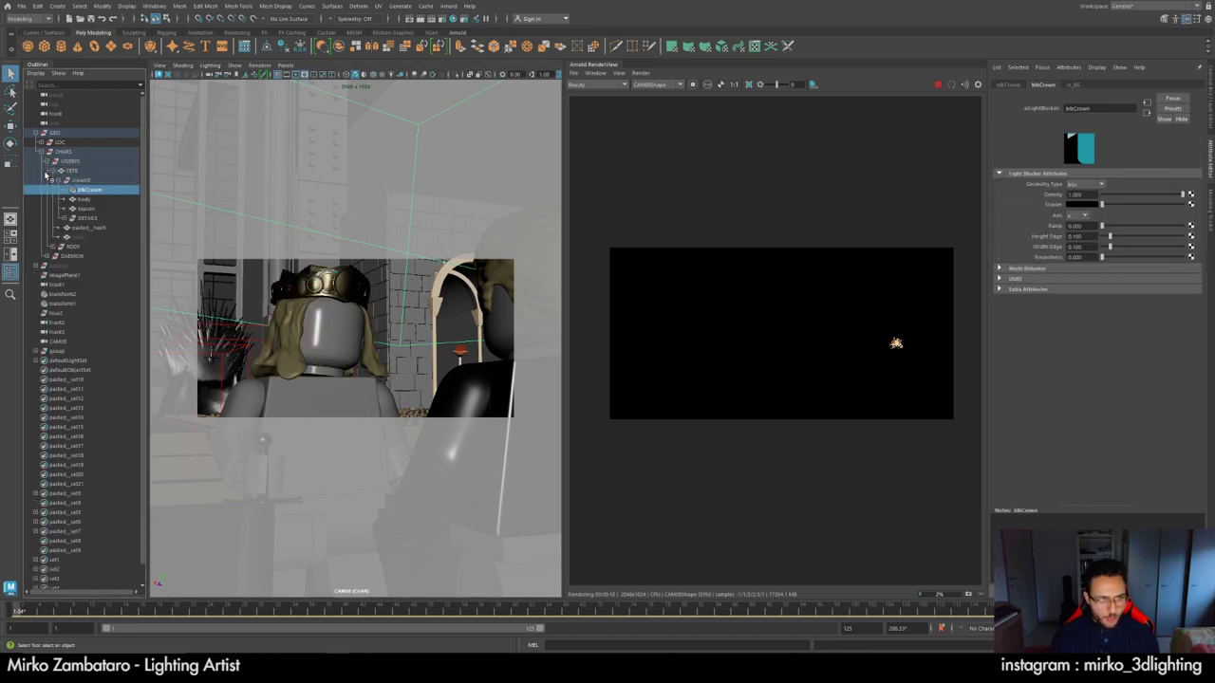
key("Delete")
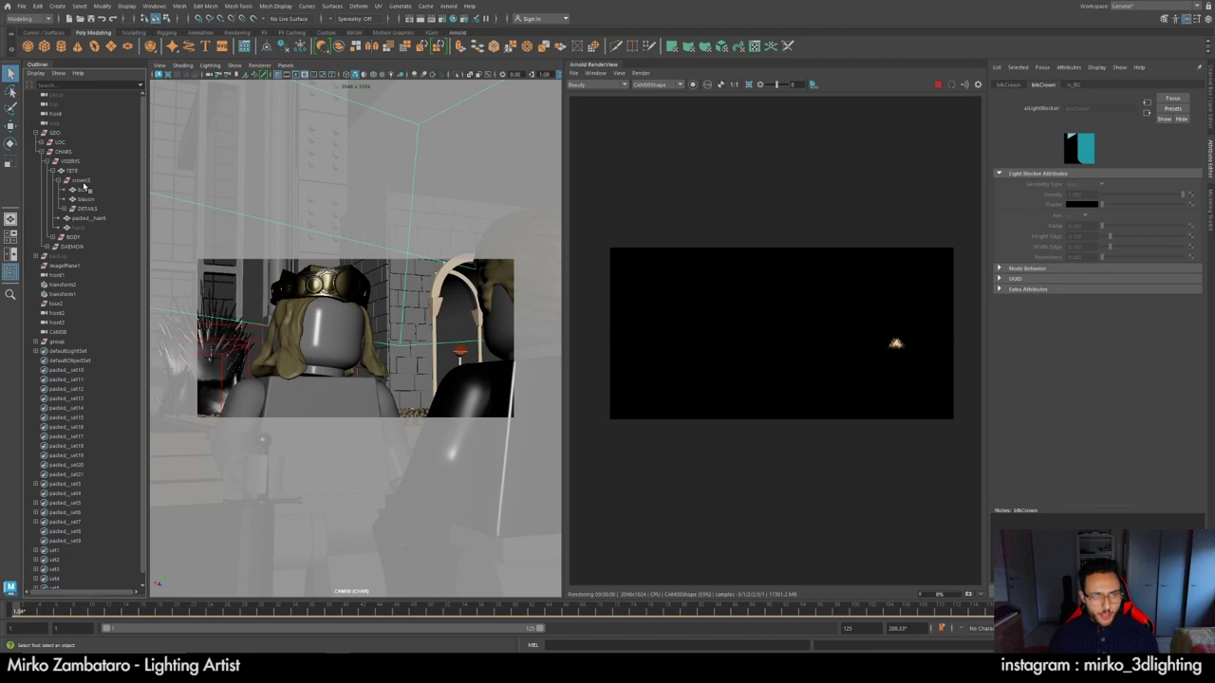
left_click(364, 289)
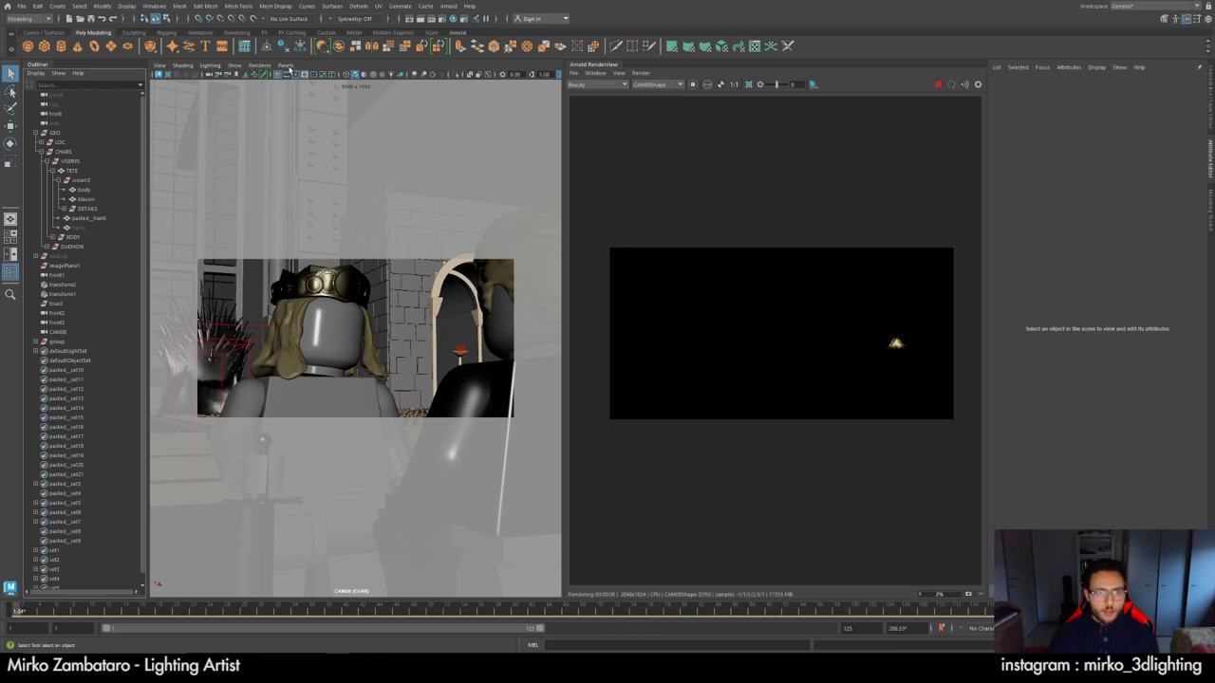
Switch the viewport from the shot camera to the persp camera.
left_click(286, 65)
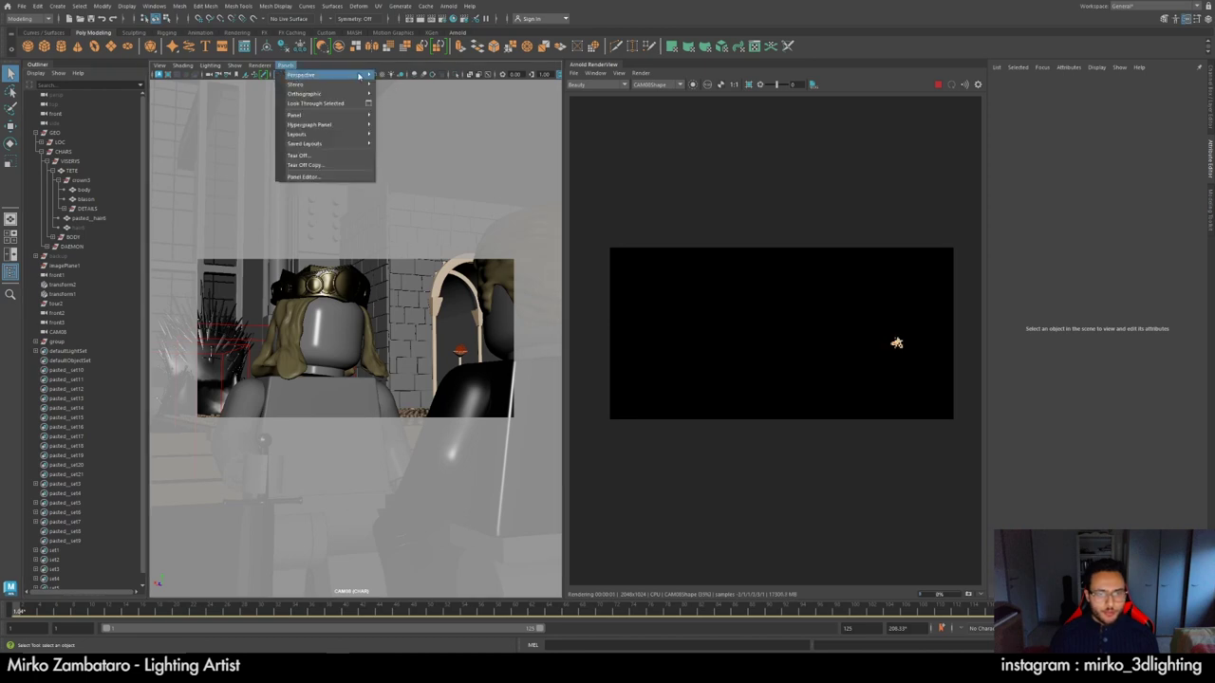
mouse_move(358, 74)
left_click(403, 82)
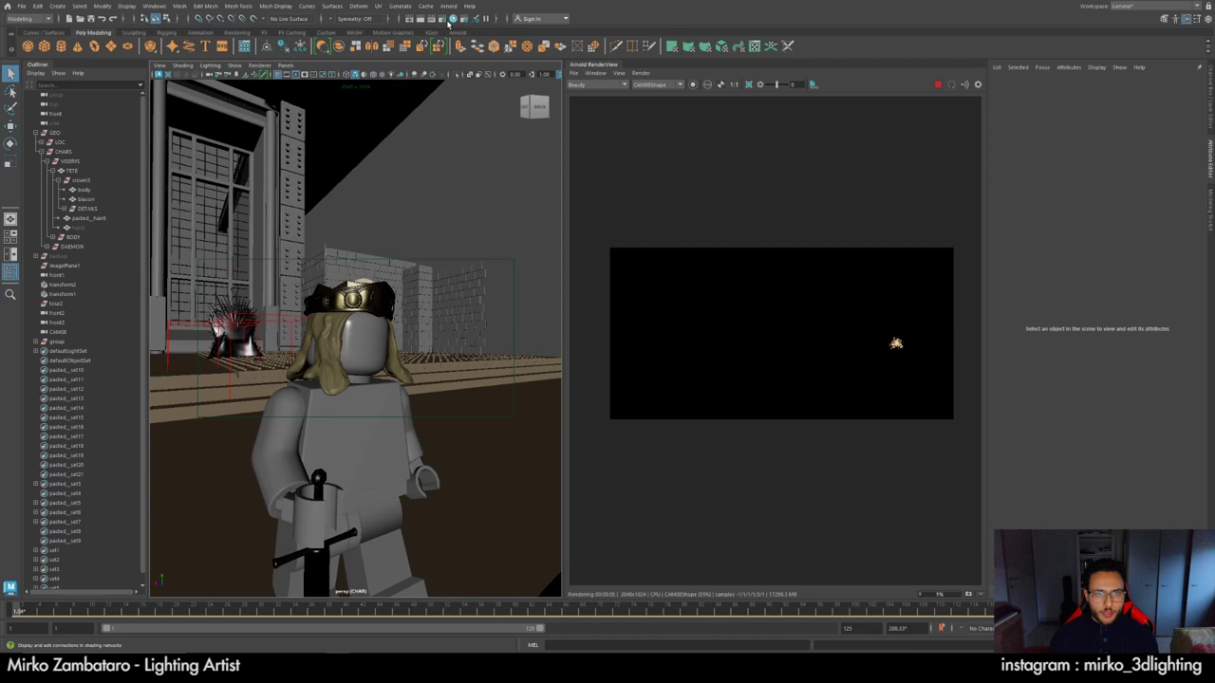
Check the System render settings of the CHAR layer, including the thread count, and close the settings.
left_click(451, 23)
left_click(619, 286)
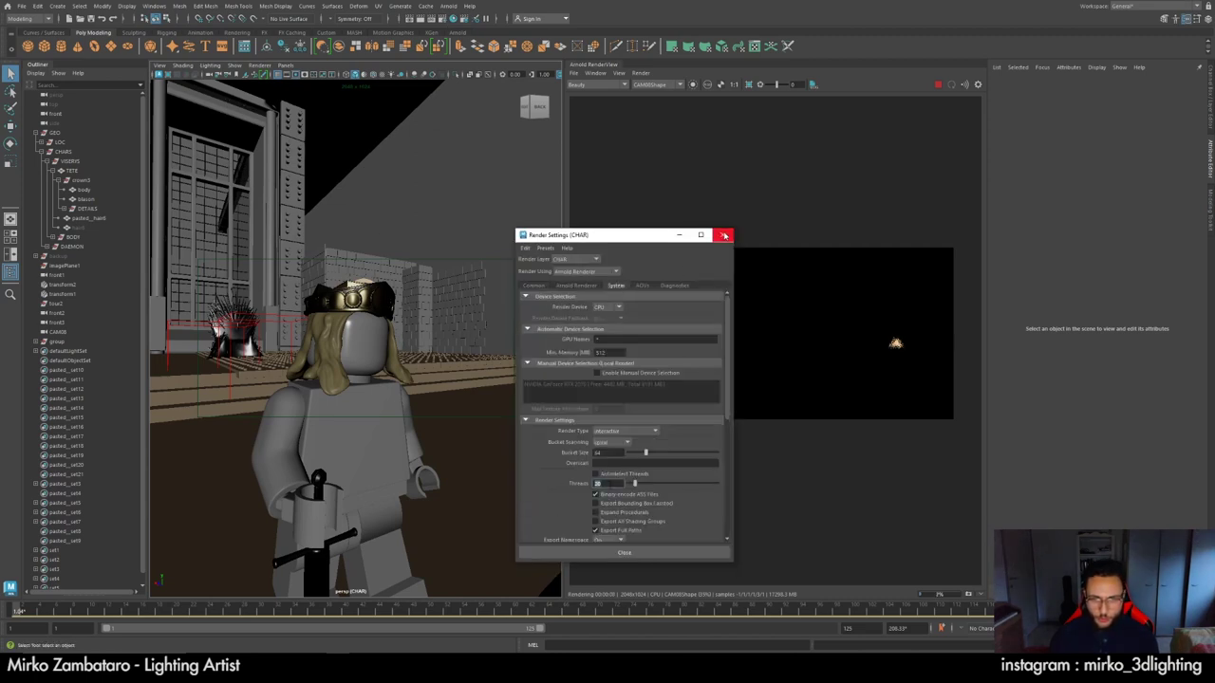
left_click(723, 234)
Create an Arnold area light in the scene.
left_click_drag(393, 322, 376, 328, "alt")
right_click_drag(377, 328, 367, 327, "alt")
left_click_drag(366, 327, 355, 282, "alt")
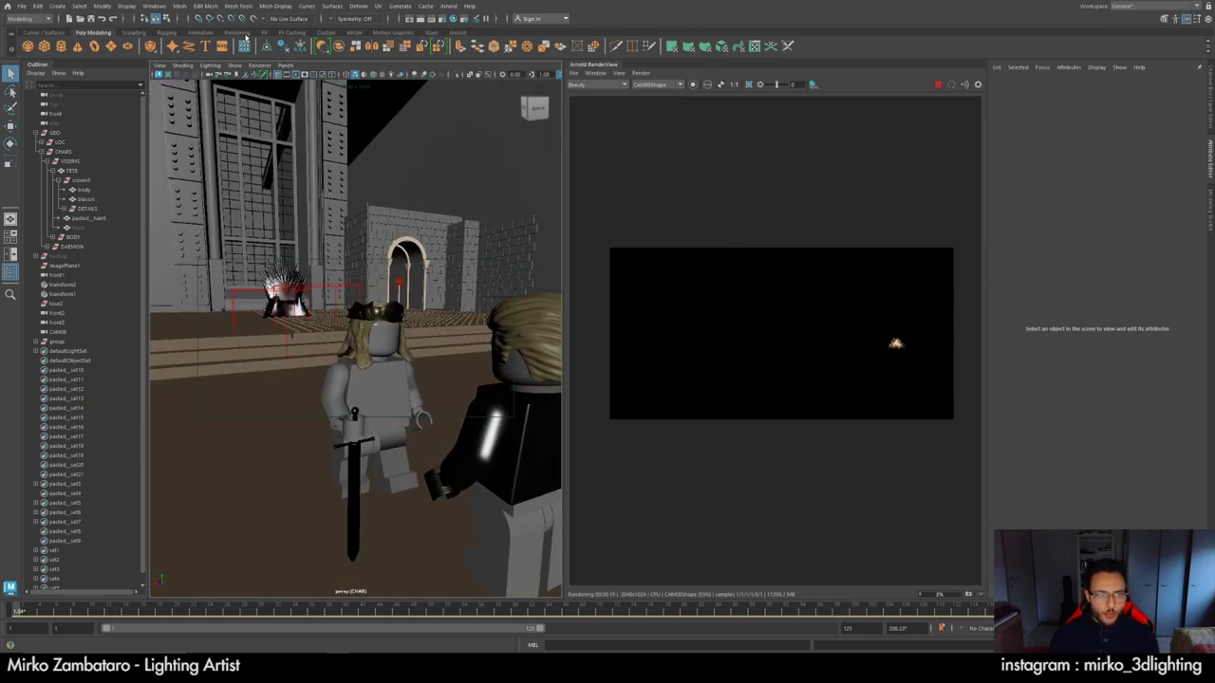
left_click(457, 32)
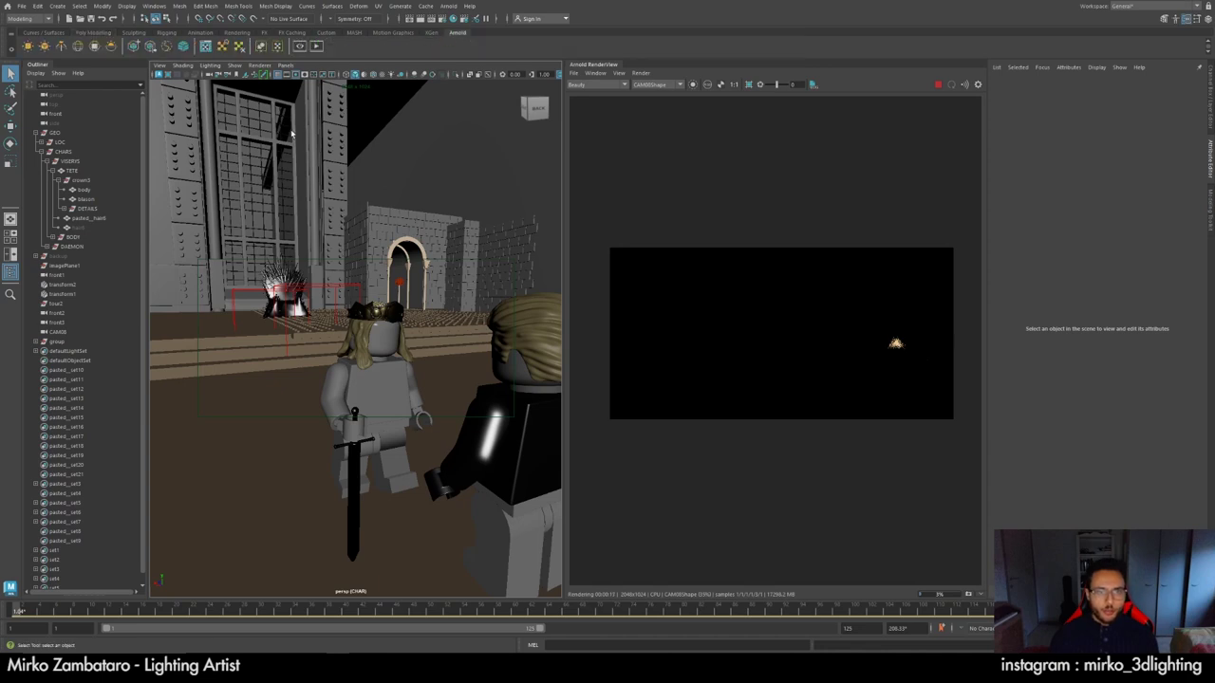
left_click(28, 46)
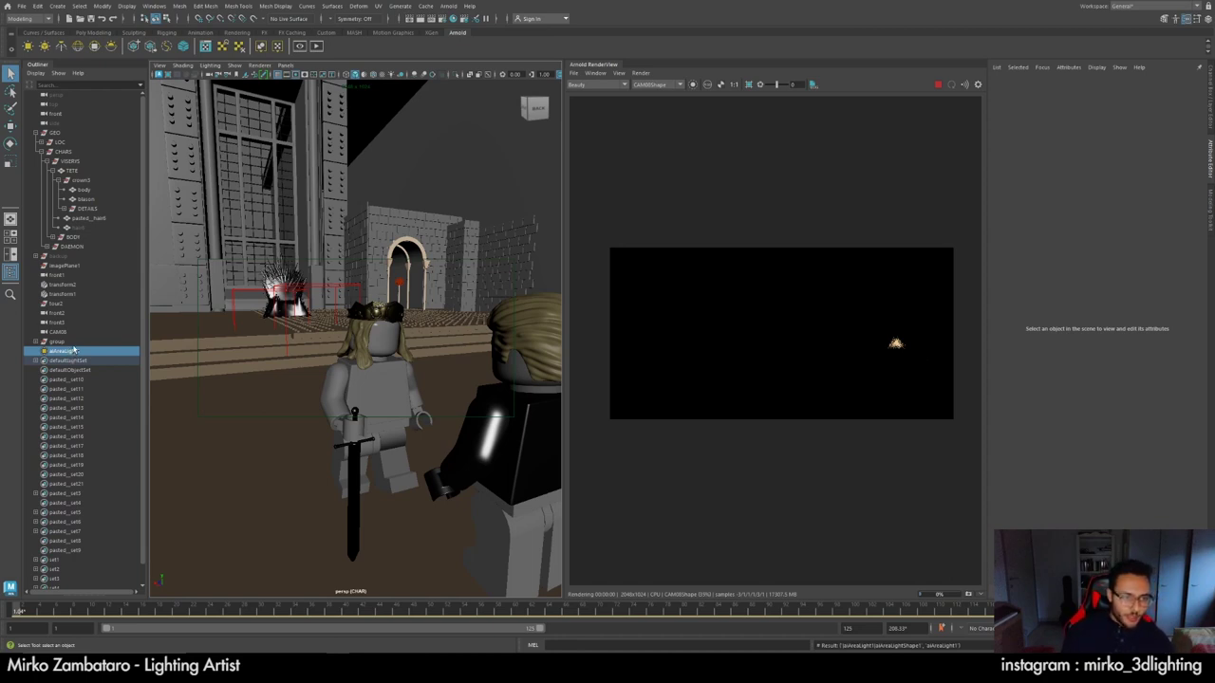
Rename the new area light as lgt_key.
double_click(67, 352)
double_click(68, 352)
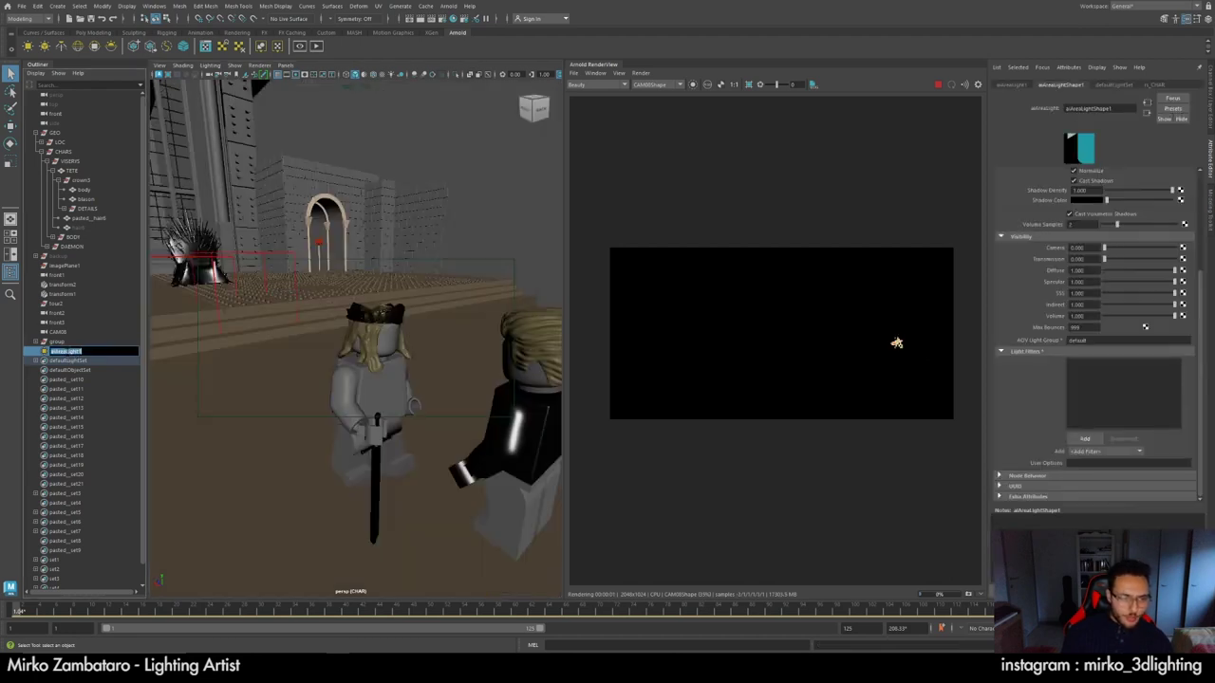
type("lgt_key")
key("Return")
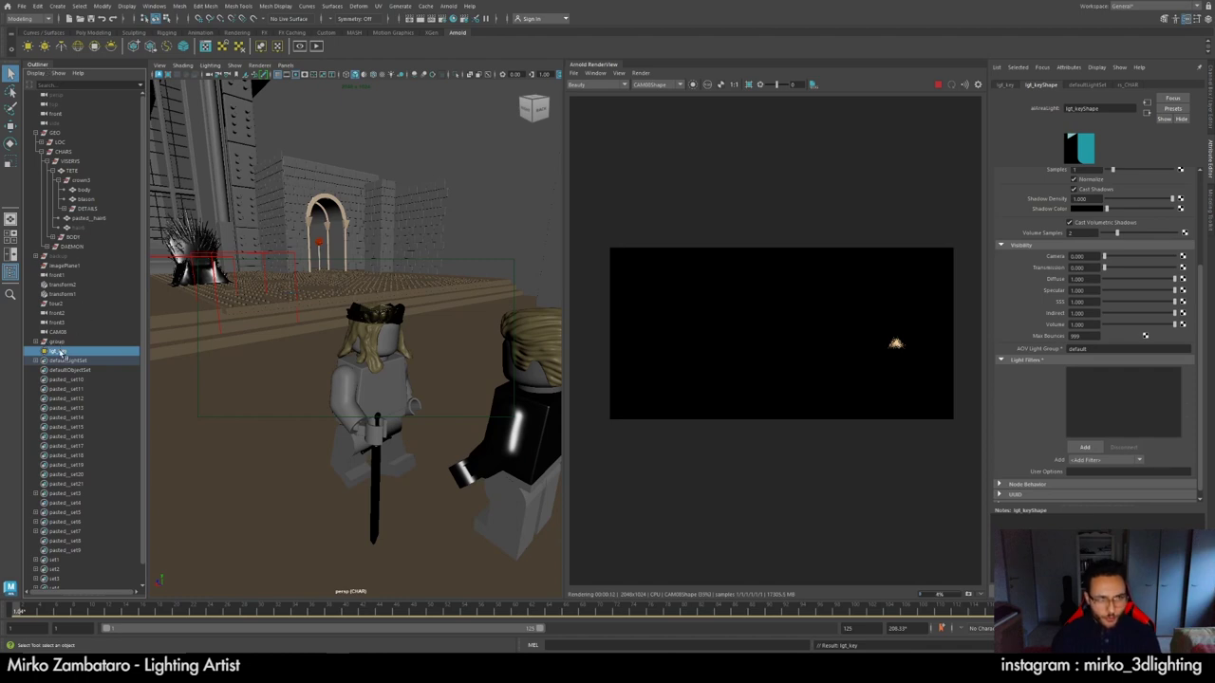
Group the lgt_key light, rename the group LGT and expand it in the scene hierarchy.
key("ctrl+g")
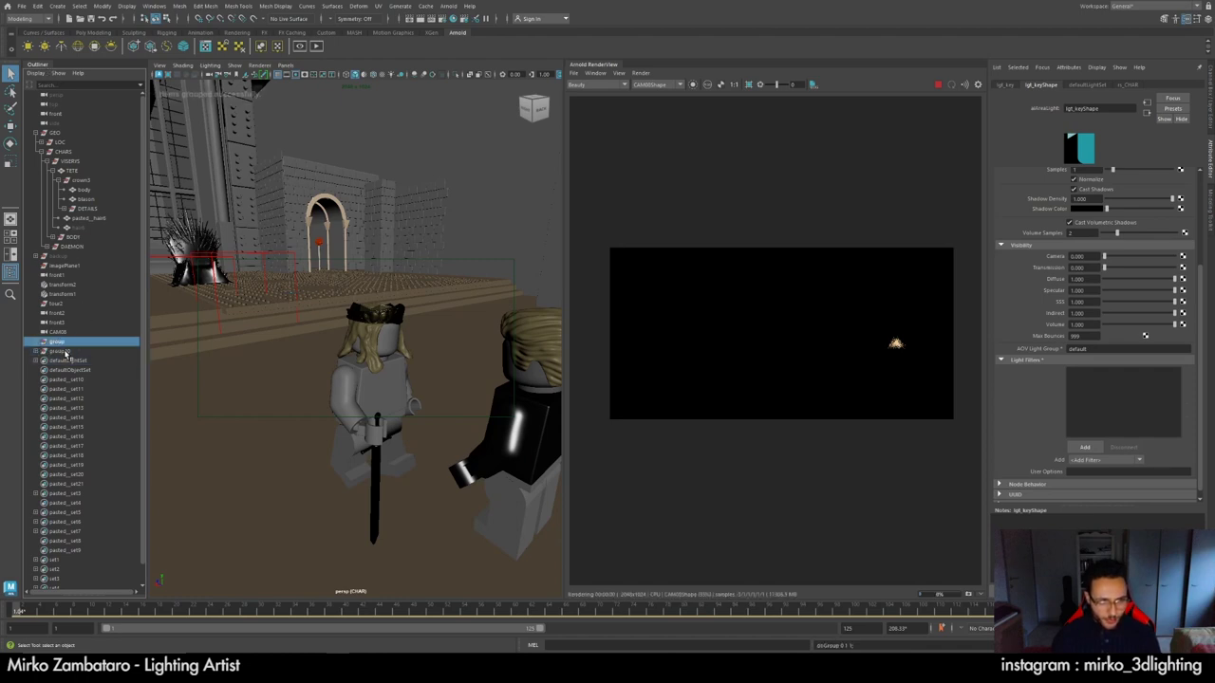
double_click(64, 351)
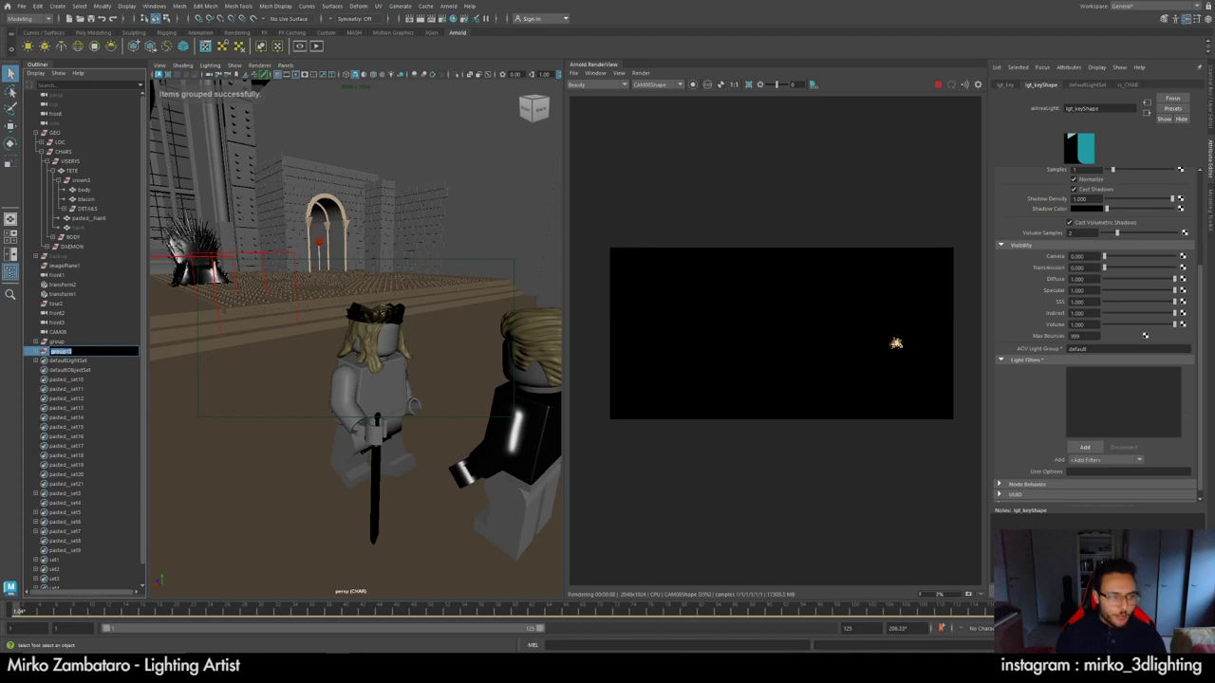
type("LGT")
key("Return")
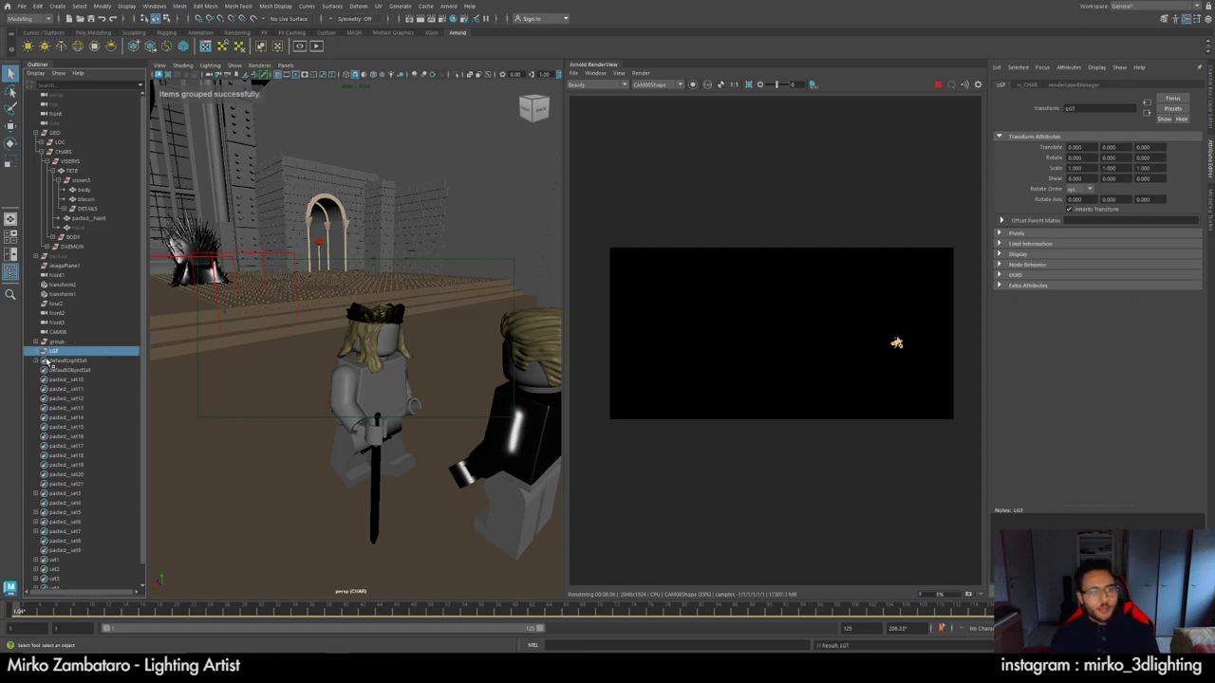
left_click(36, 355)
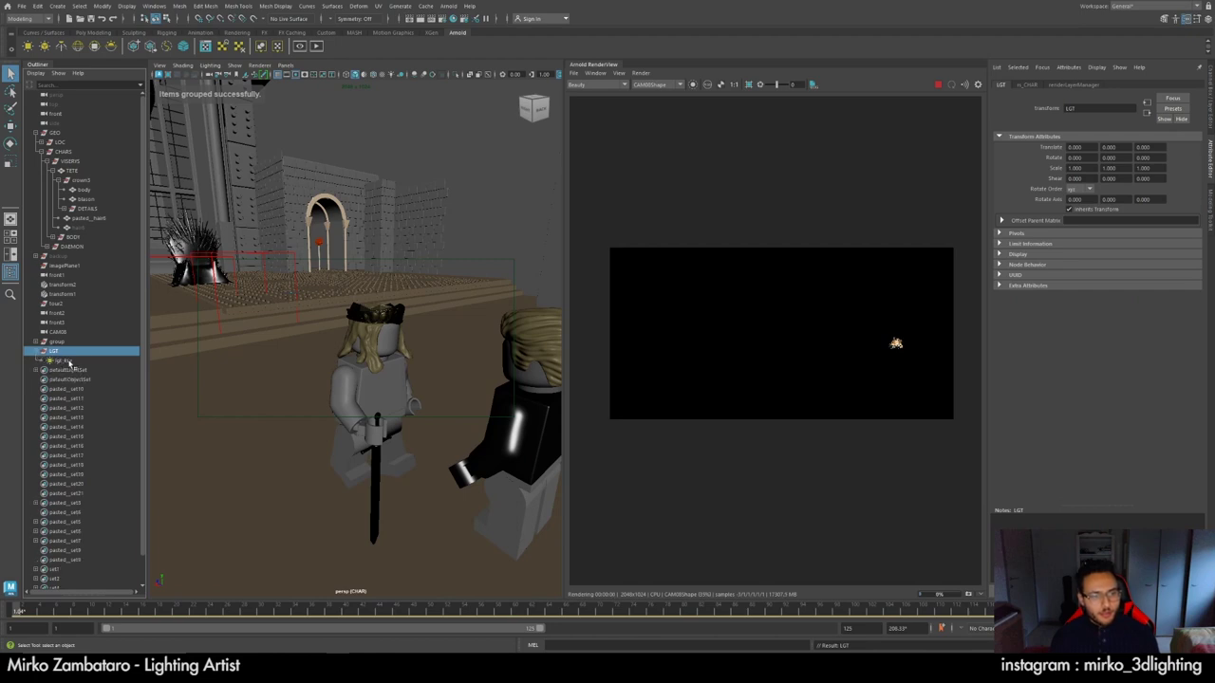
Scale the lgt_key light up uniformly to about 105.
left_click(70, 361)
left_click_drag(426, 288, 442, 338, "alt")
right_click_drag(441, 339, 279, 331, "alt")
key("w")
left_click_drag(279, 330, 277, 323, "alt")
key("r")
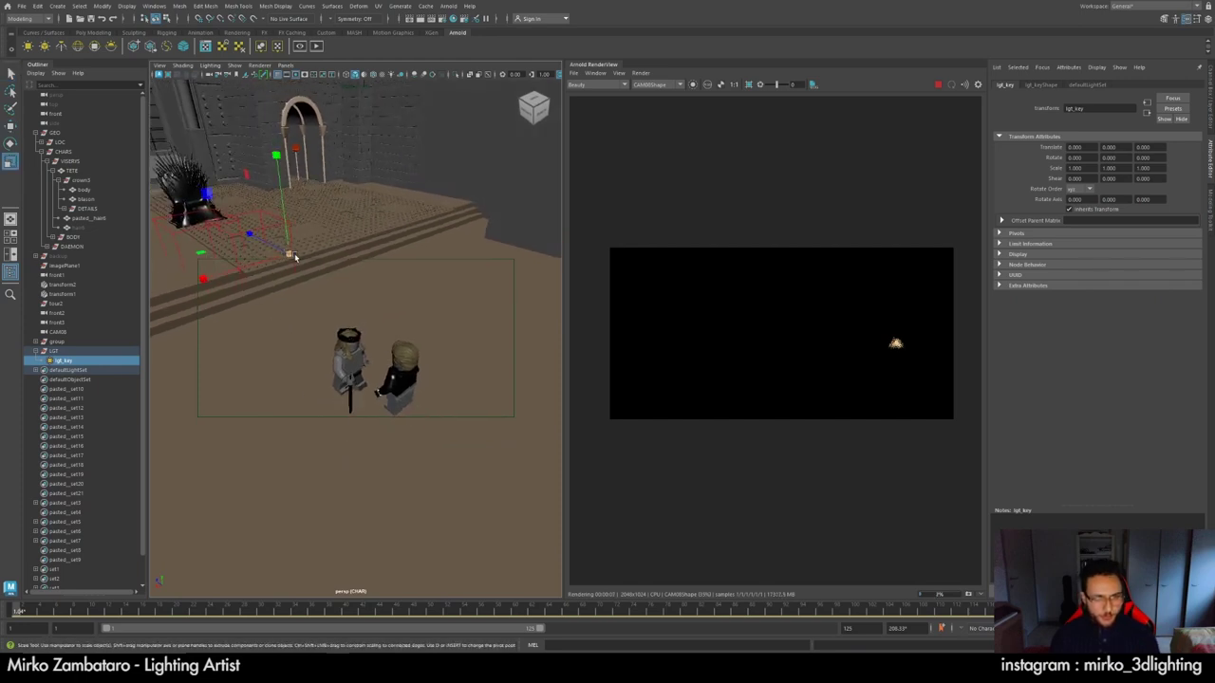
left_click_drag(291, 257, 370, 267)
Move the key light across the floor from the throne steps to beside the two characters.
key("w")
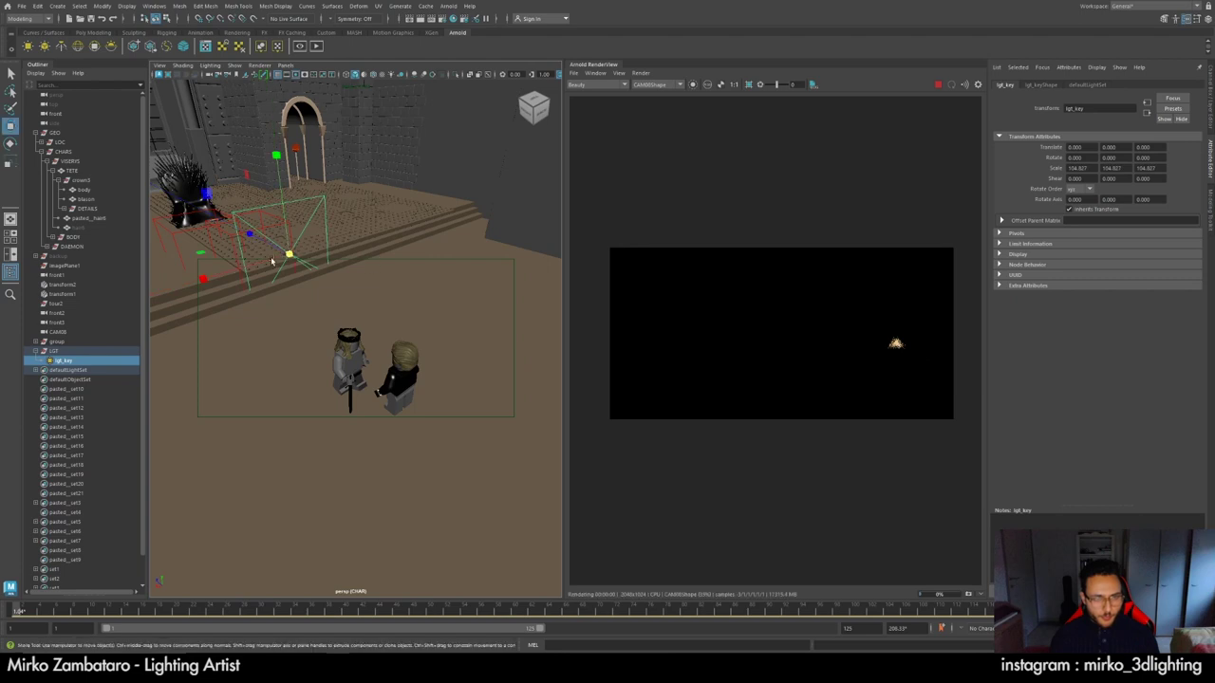
left_click_drag(271, 262, 237, 255, "alt")
middle_click_drag(231, 253, 430, 395)
Rotate the key light to about -150 degrees around Y so it faces the characters.
key("e")
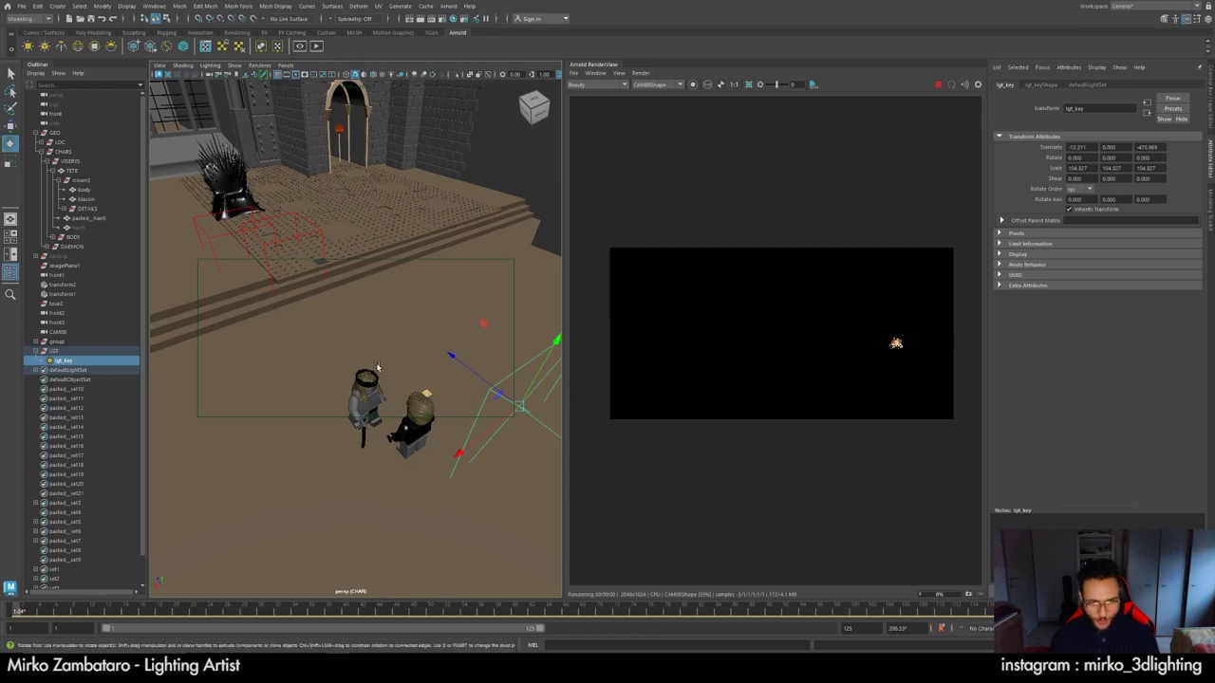
middle_click_drag(330, 361, 317, 358, "alt")
left_click_drag(315, 354, 412, 290)
left_click_drag(357, 395, 286, 376, "alt")
left_click_drag(298, 419, 351, 425)
Raise the key light and move it back from the characters, then scale it down uniformly to about 80.
key("w")
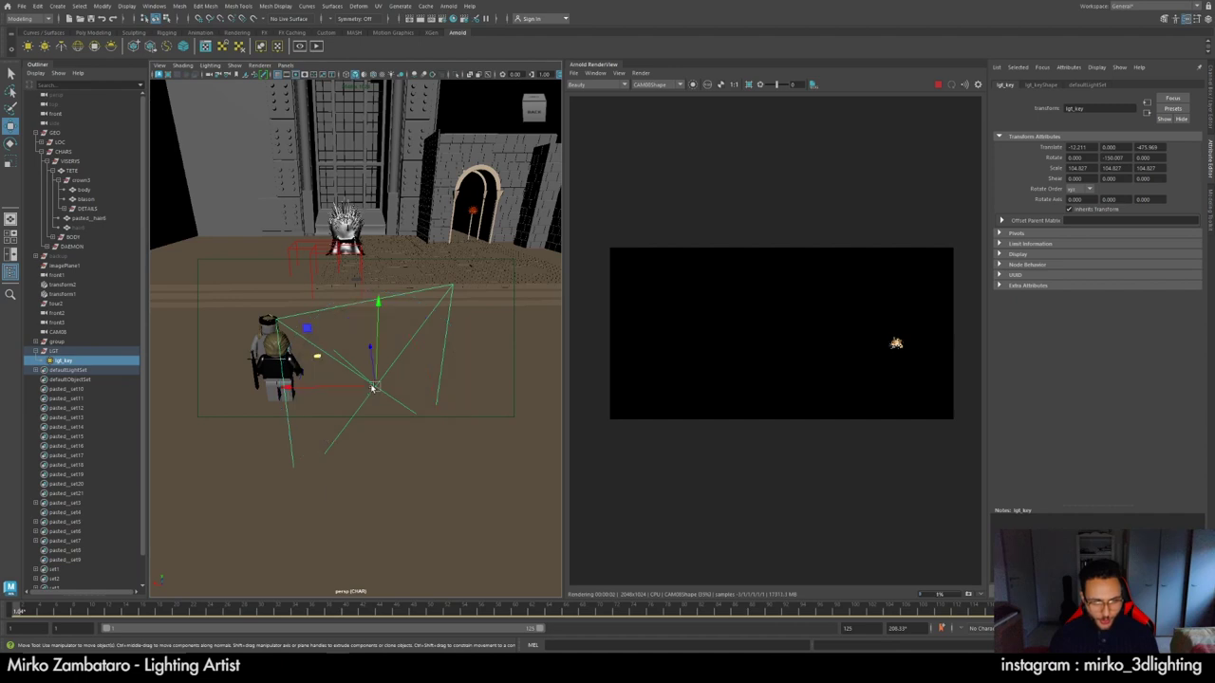
left_click_drag(376, 393, 365, 408, "alt")
left_click_drag(320, 352, 350, 322)
key("r")
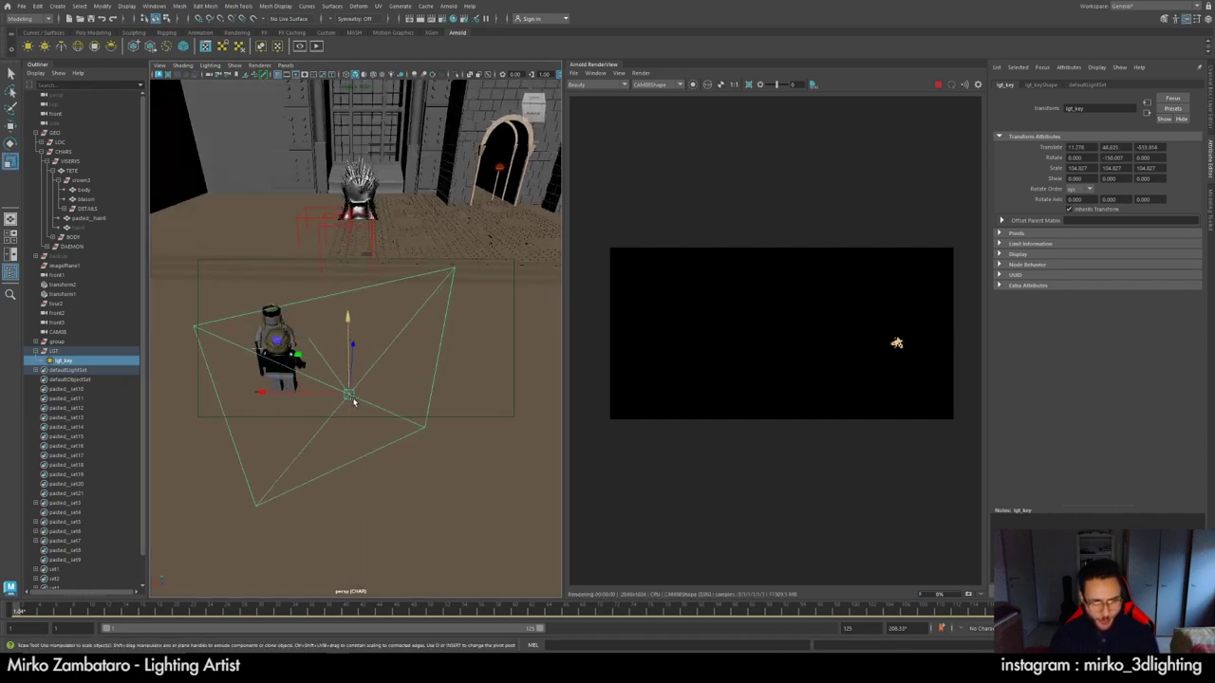
left_click_drag(349, 396, 290, 394)
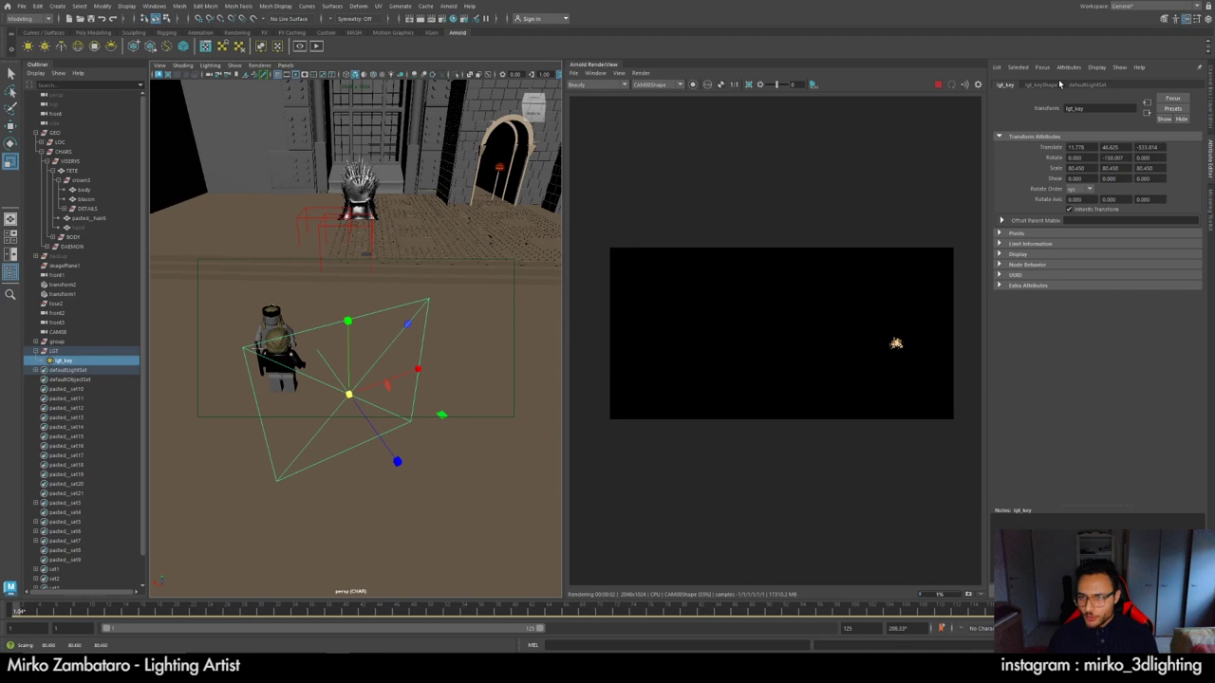
Try exposures of 15 and 18 on the key light, then set the exposure to 17.
left_click(1046, 86)
left_click_drag(1089, 206, 1000, 212)
type("15")
key("Return")
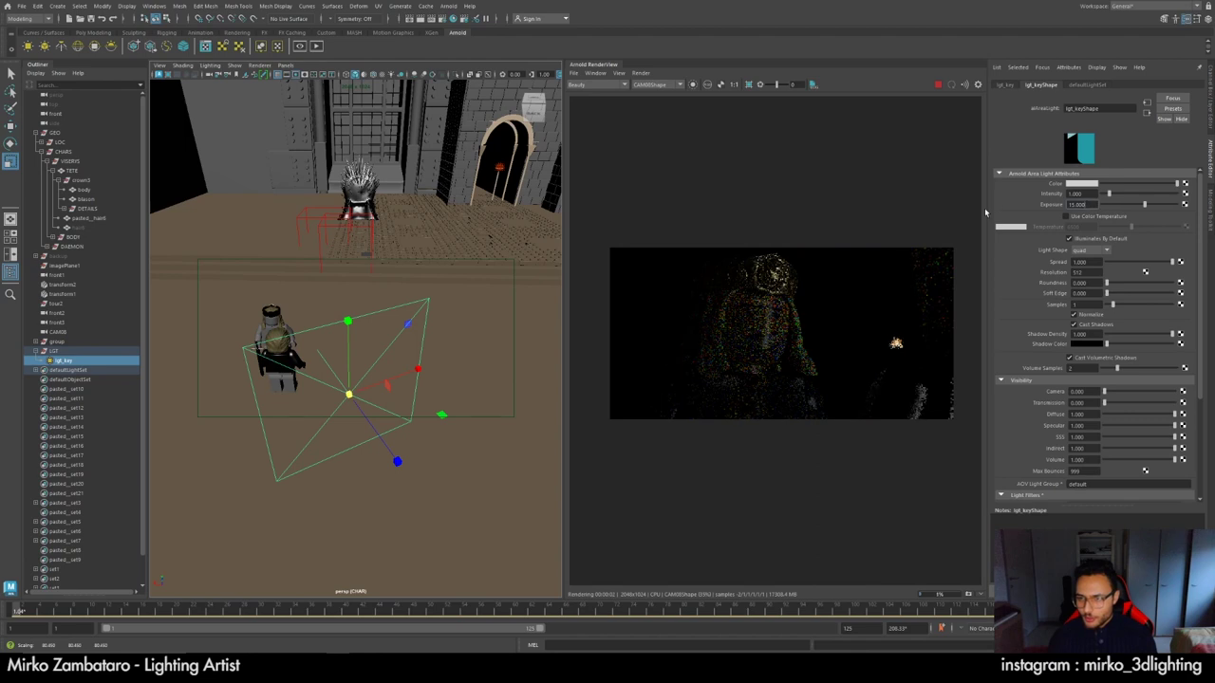
double_click(1077, 204)
type("18")
key("Return")
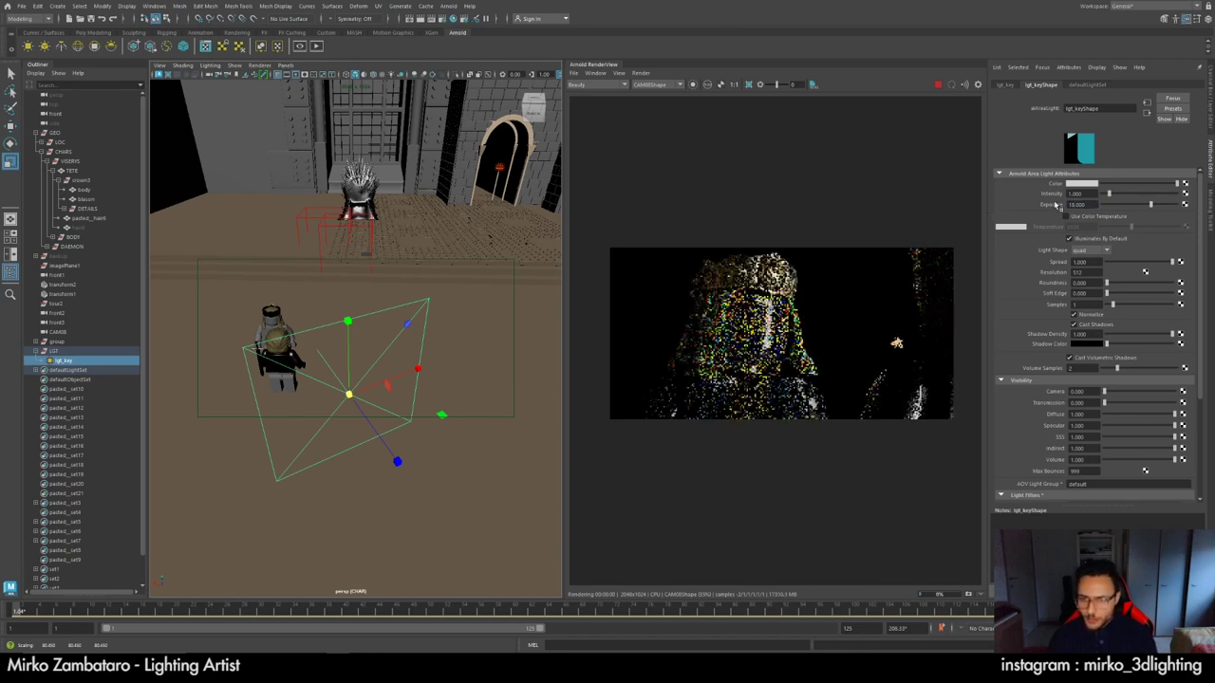
type("17")
key("Return")
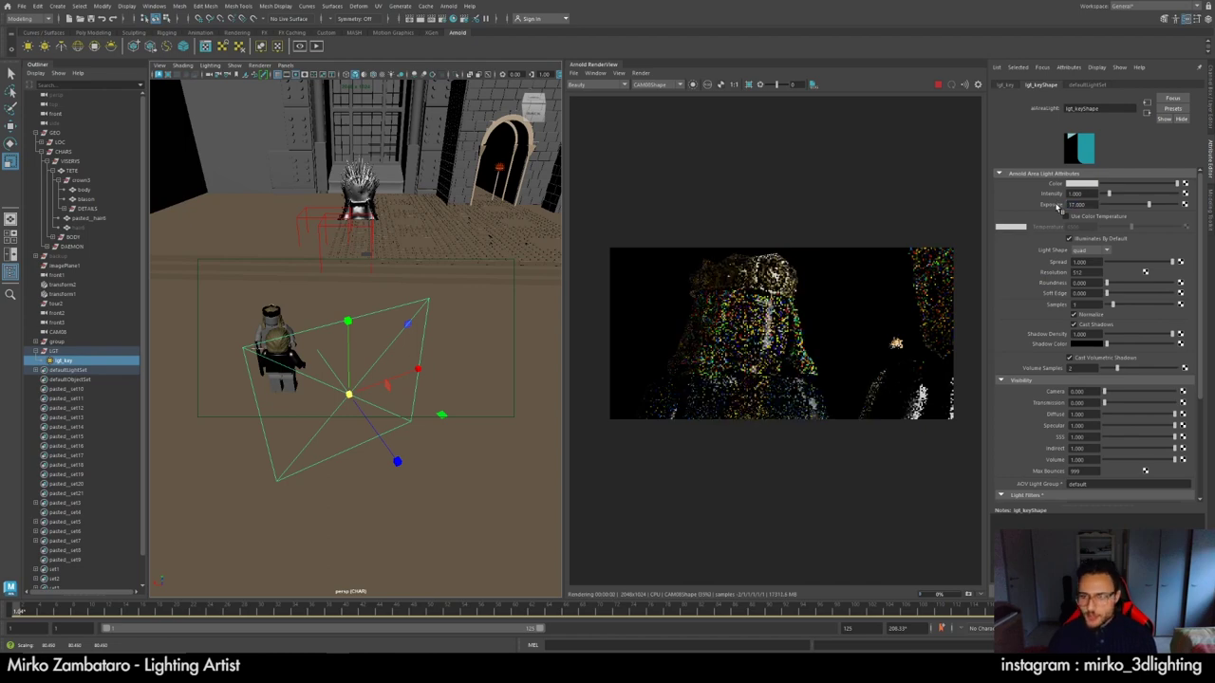
Set the Camera (AA) samples to 2 in the Arnold render settings of the CHAR layer.
left_click_drag(467, 225, 372, 277, "alt")
right_click_drag(371, 277, 385, 305, "alt")
left_click_drag(384, 305, 433, 329, "alt")
key("w")
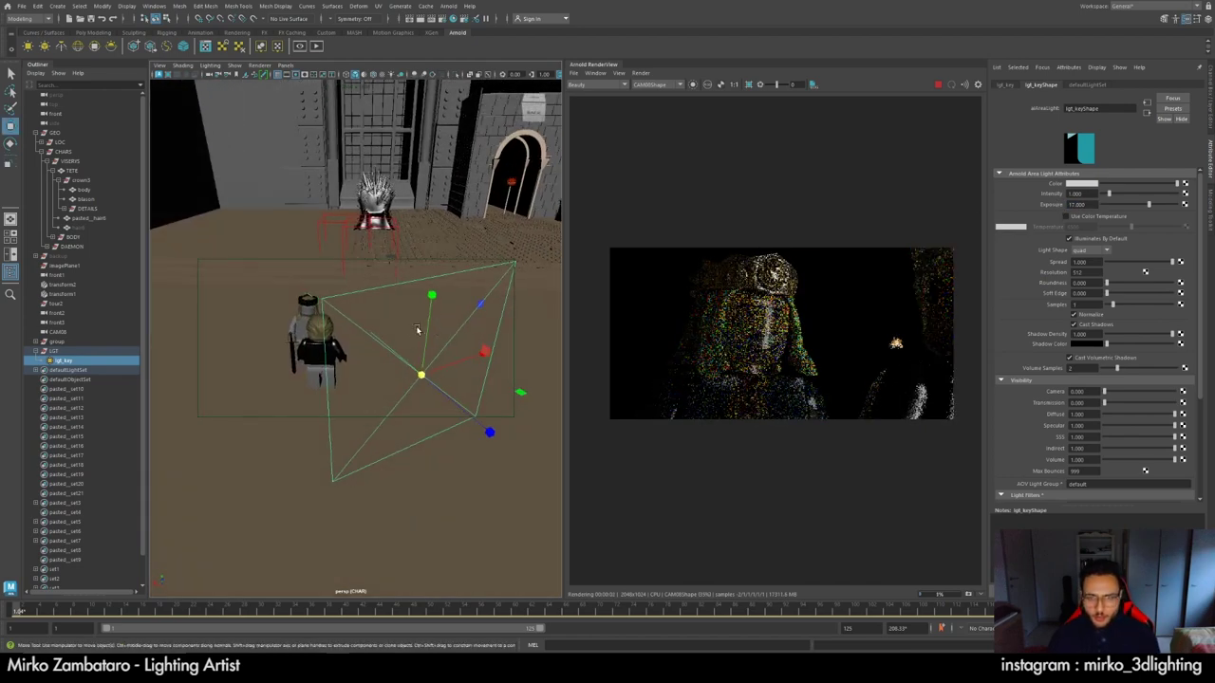
left_click(443, 21)
left_click(592, 287)
right_click(614, 332)
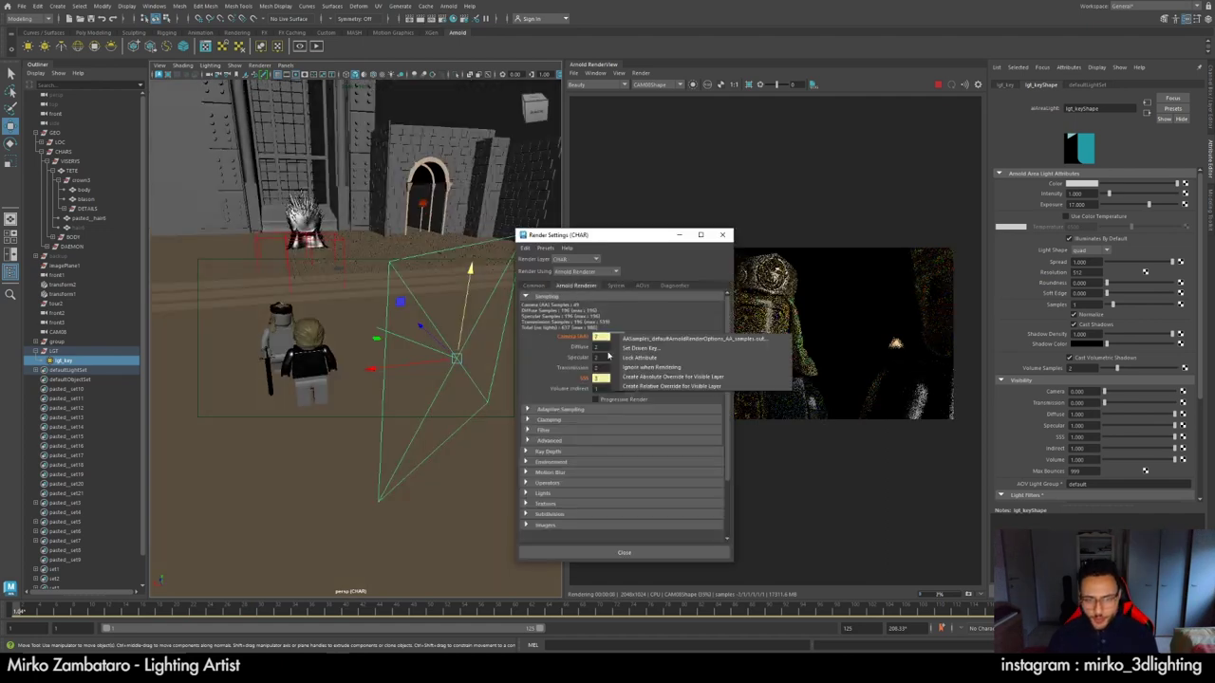
left_click_drag(610, 337, 588, 339)
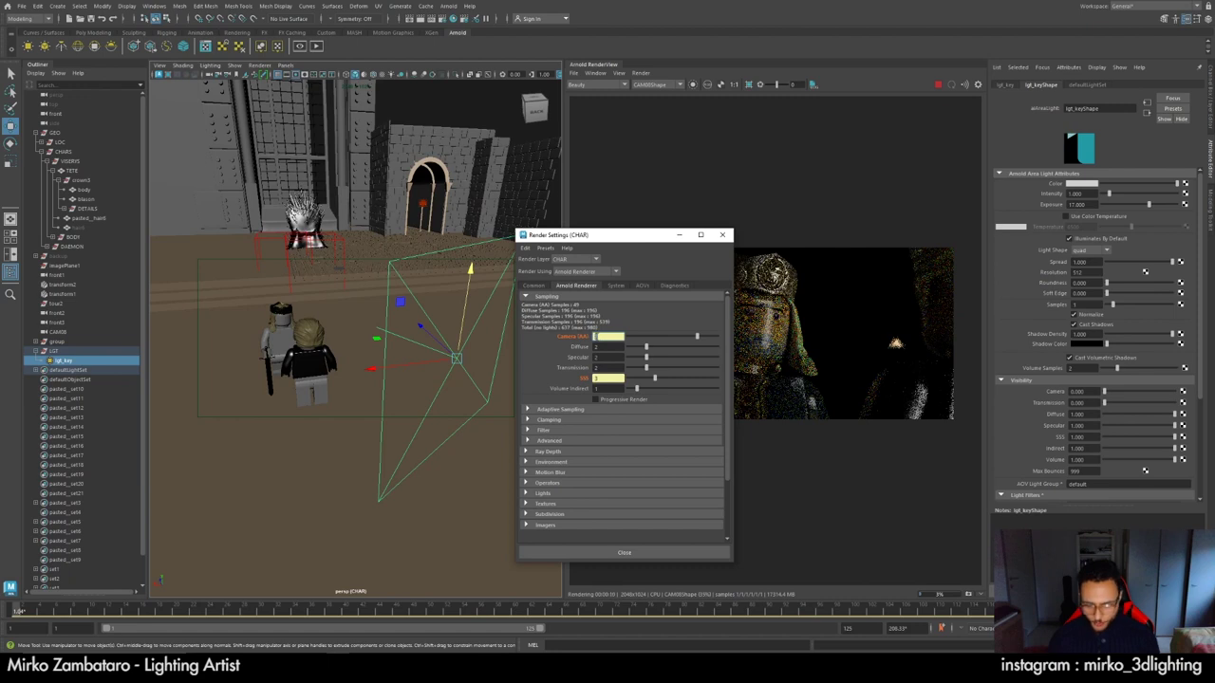
type("2")
key("Return")
Set the SSS samples of the CHAR layer to 2 and close the render settings.
left_click_drag(588, 234, 513, 245)
left_click_drag(537, 389, 504, 387)
type("2")
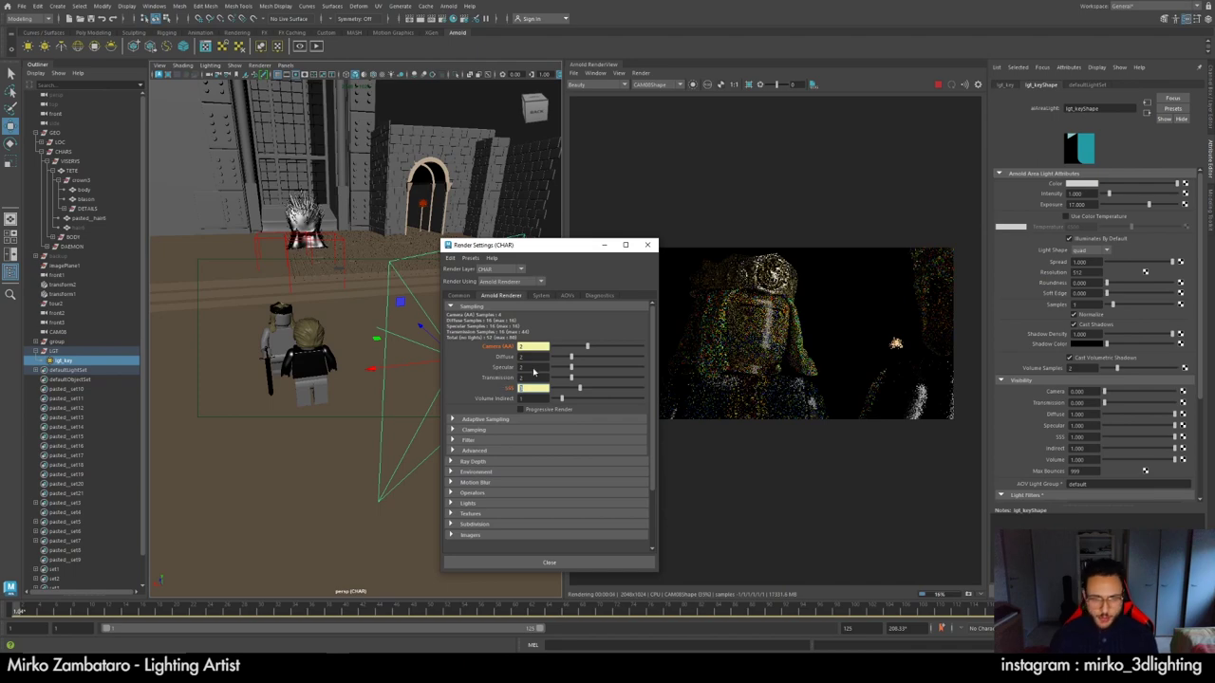
key("Return")
left_click(648, 244)
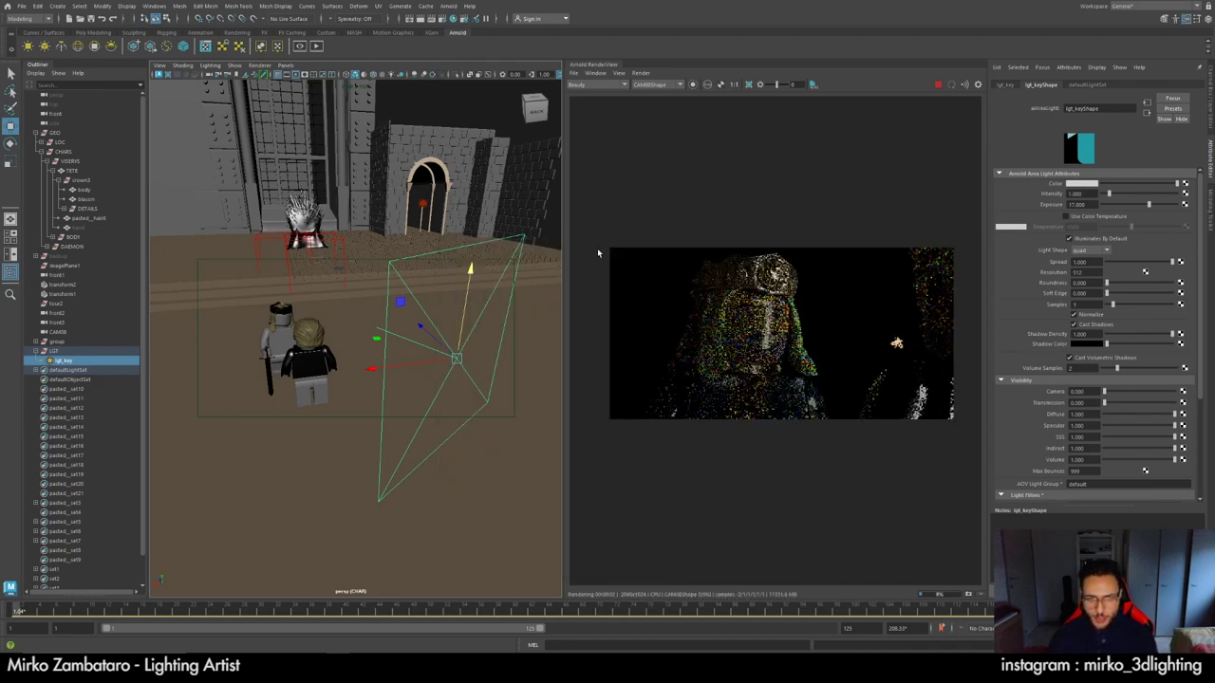
Examine the finished Lego lighting study on ArtStation and the House Of The Dragon reference stills for key light direction, then return to Maya.
left_click_drag(425, 352, 330, 352, "alt")
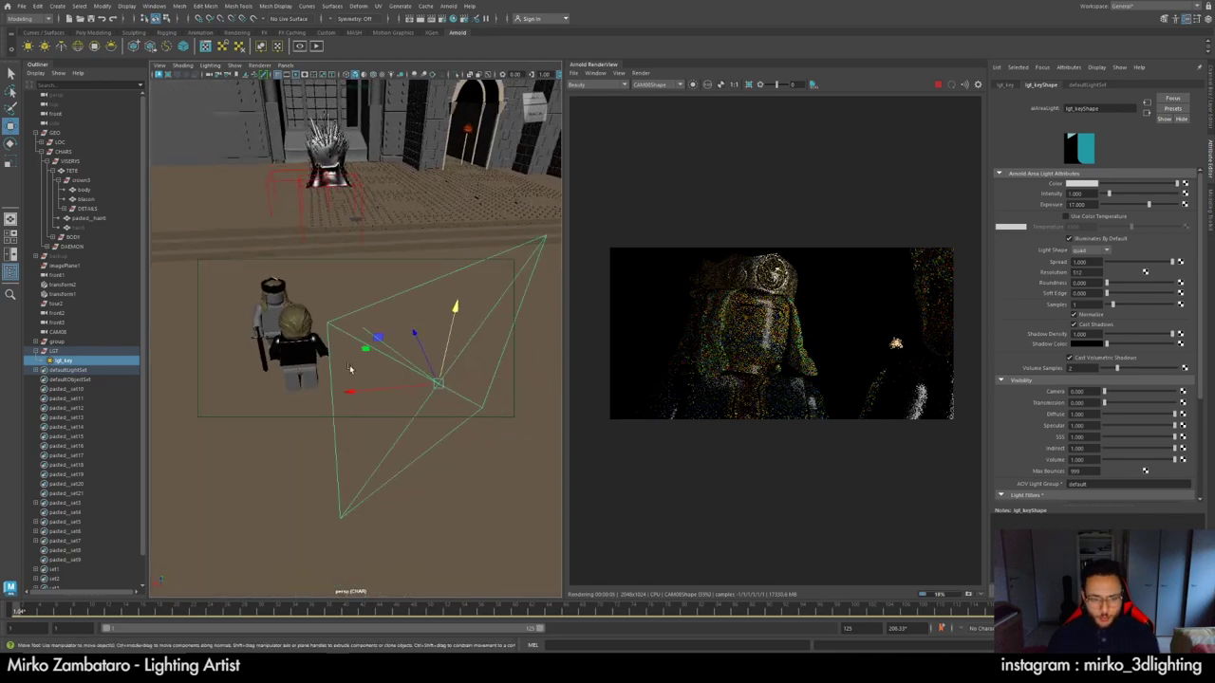
mouse_move(244, 668)
left_click(244, 627)
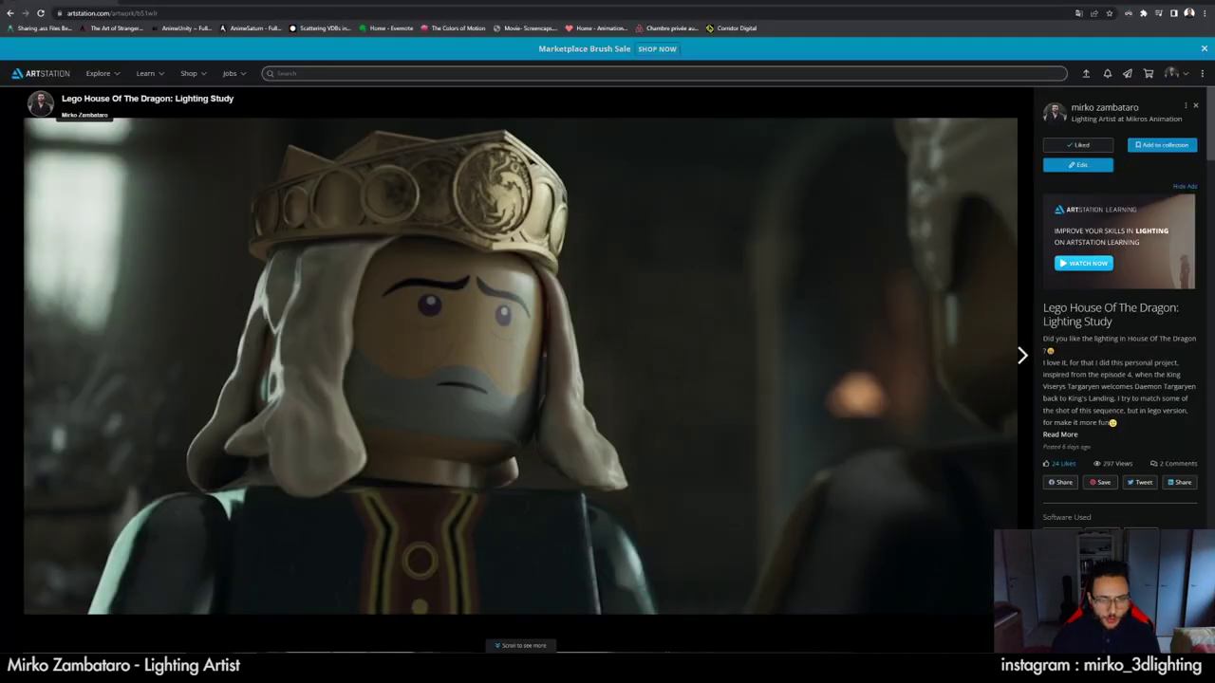
mouse_move(523, 670)
left_click(523, 606)
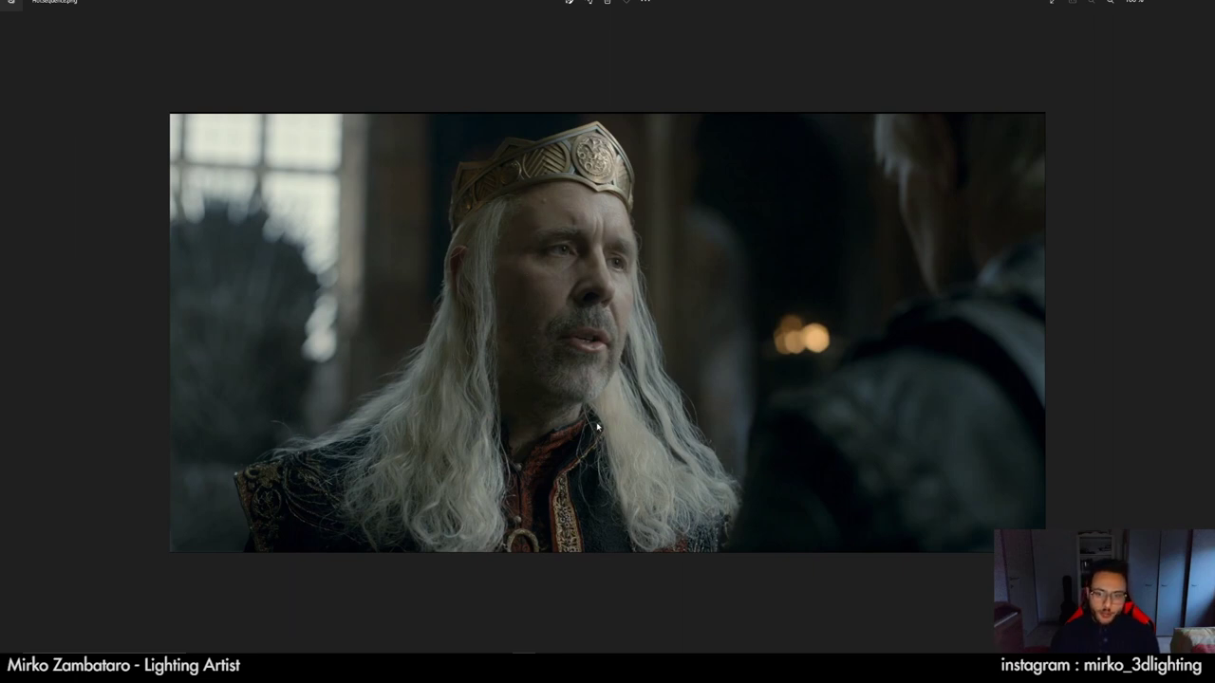
key("Right")
key("Right")
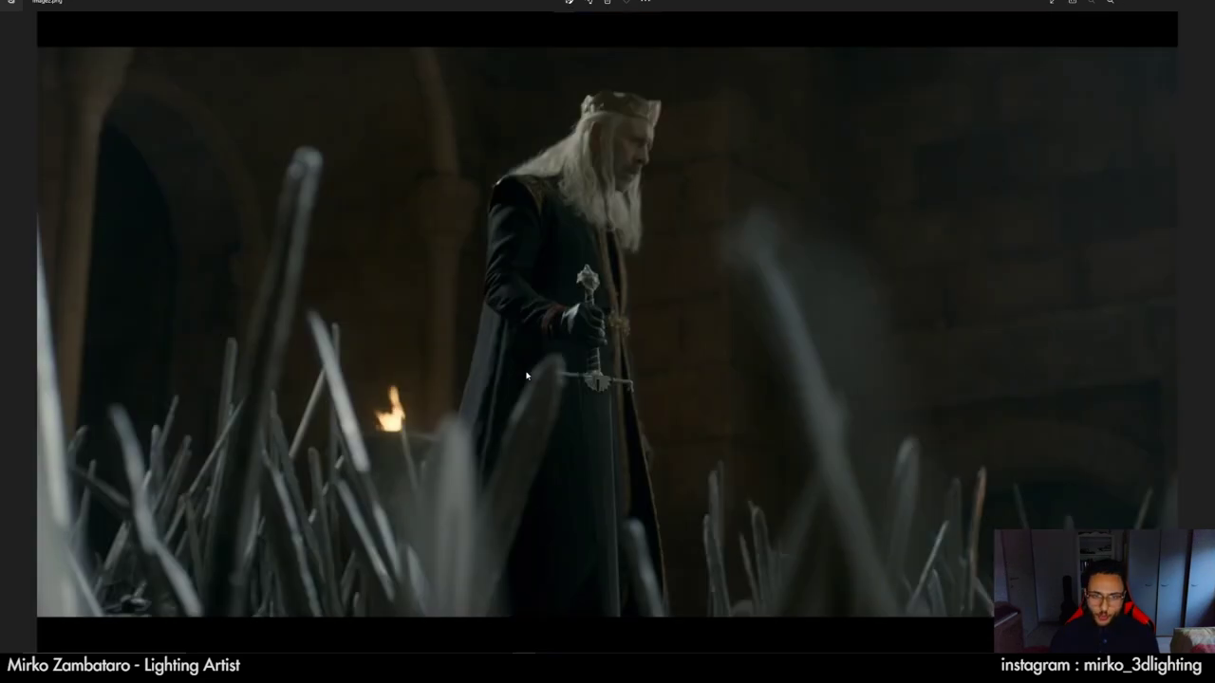
key("Right")
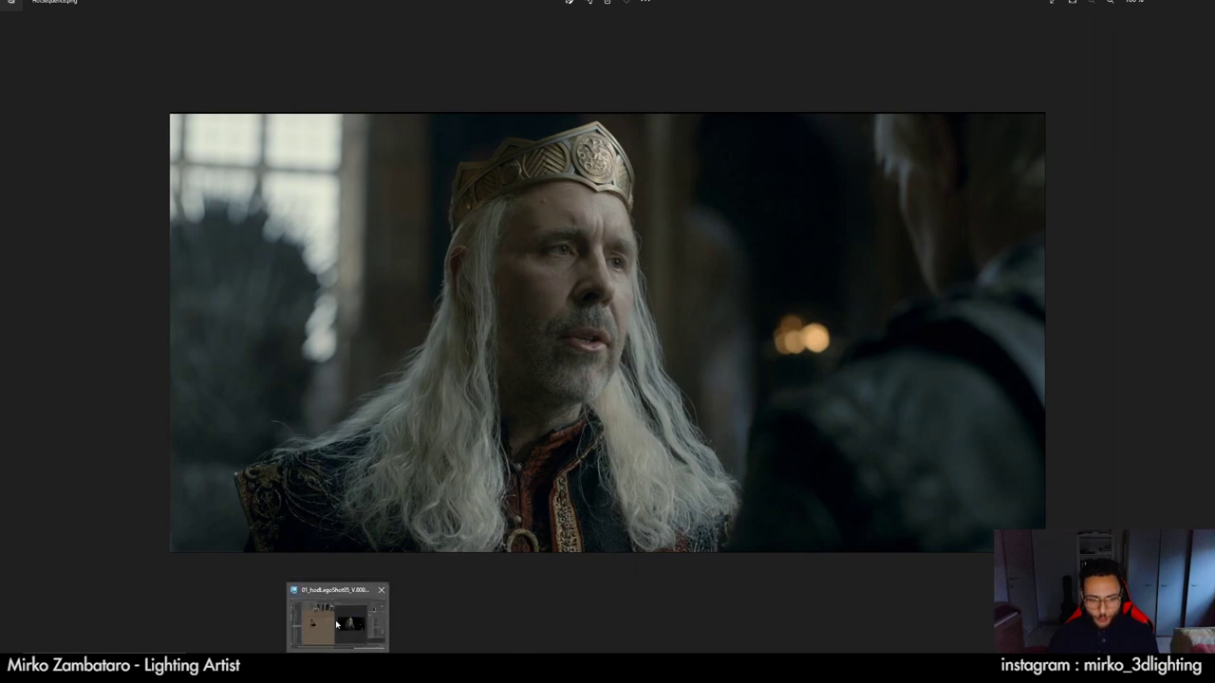
left_click(335, 620)
Rotate the key light slightly around its vertical axis while checking the crowned character's face in the render.
left_click_drag(385, 367, 453, 391, "alt")
key("e")
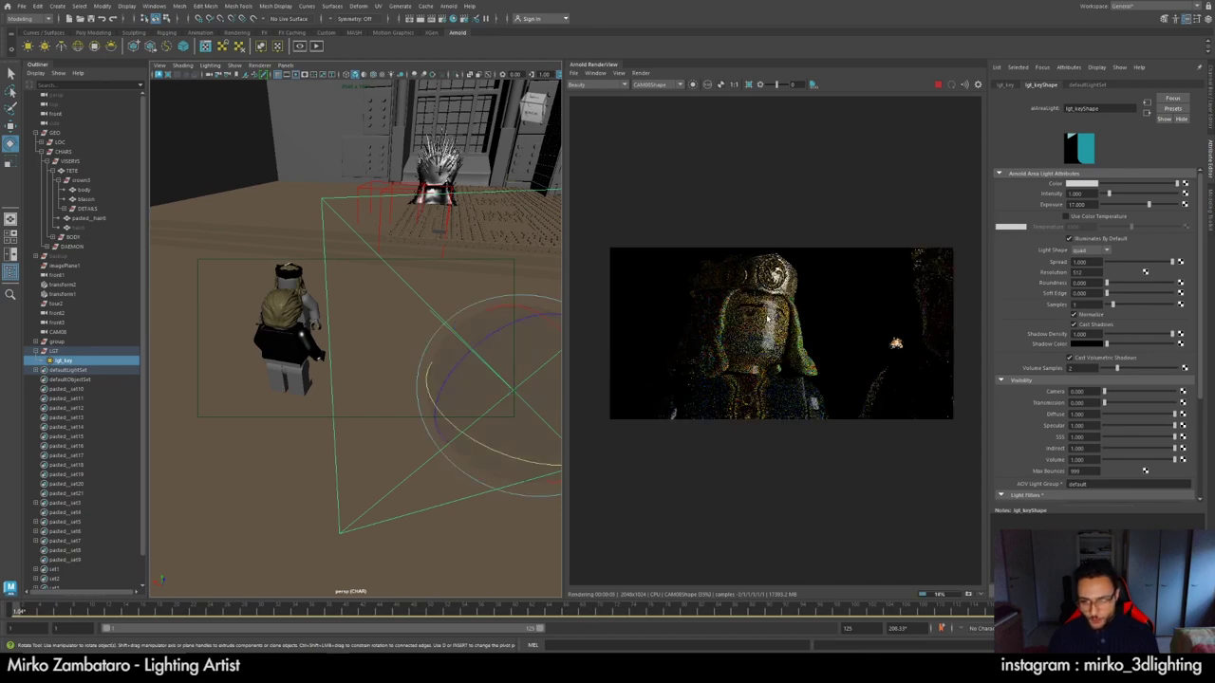
scroll(777, 313, "up", 3)
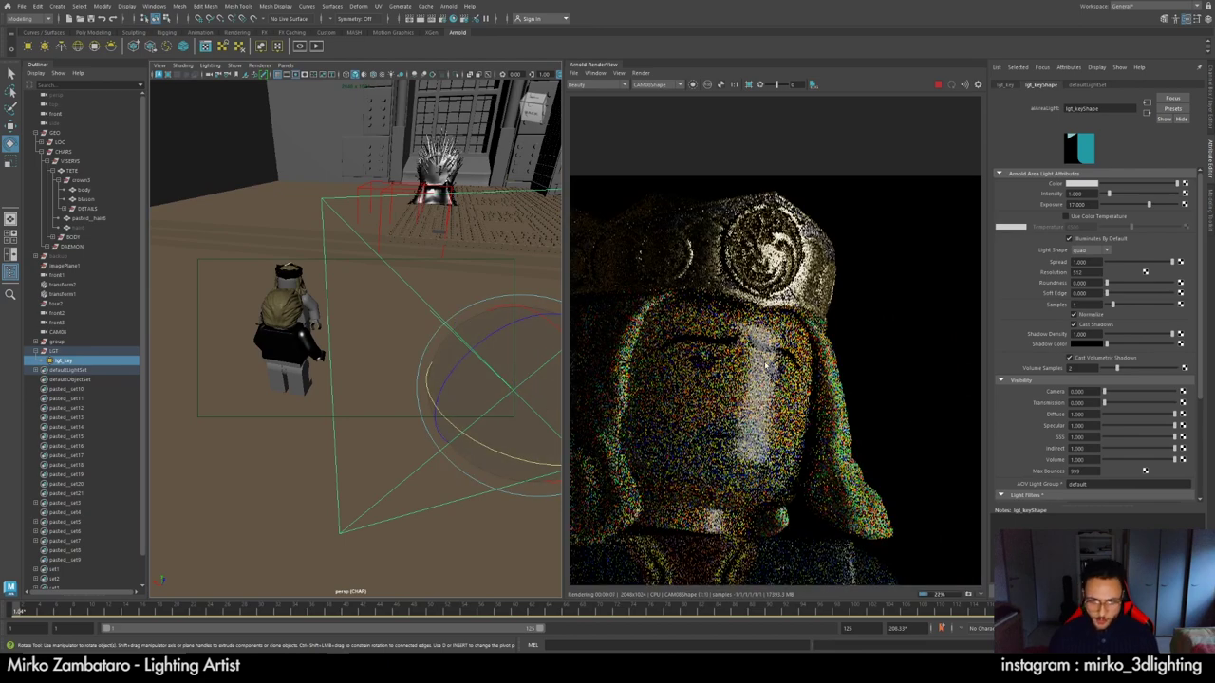
scroll(765, 342, "down", 2)
scroll(767, 352, "down", 1)
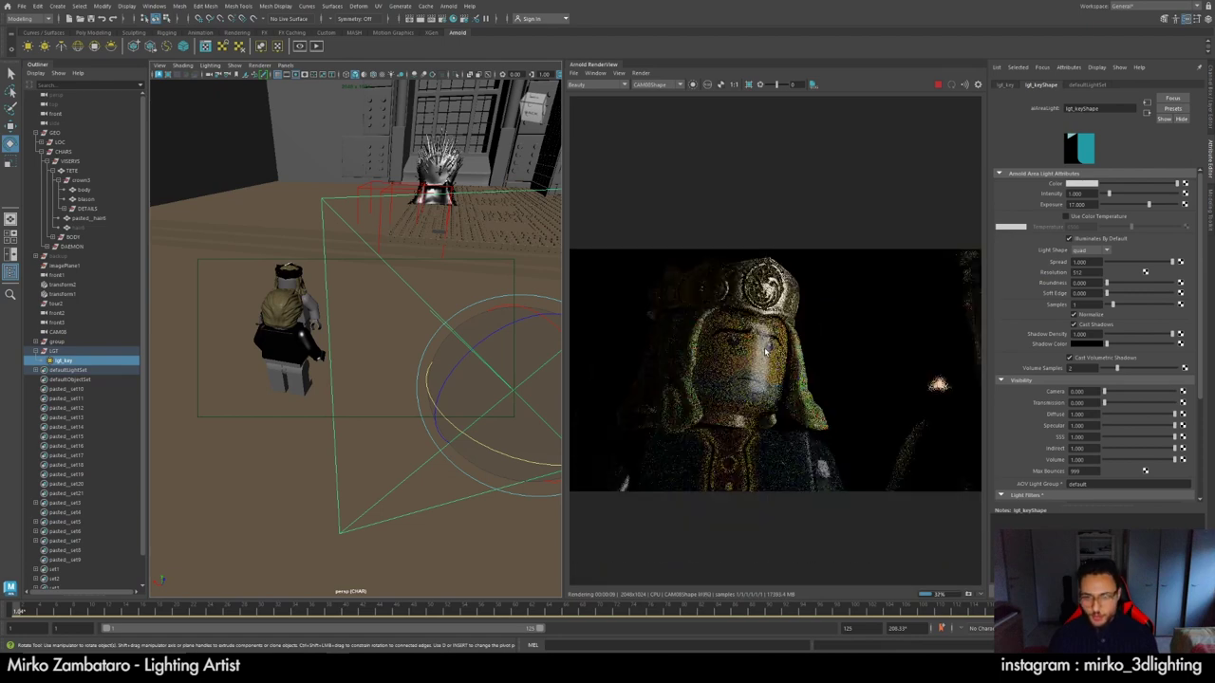
left_click_drag(450, 426, 471, 435)
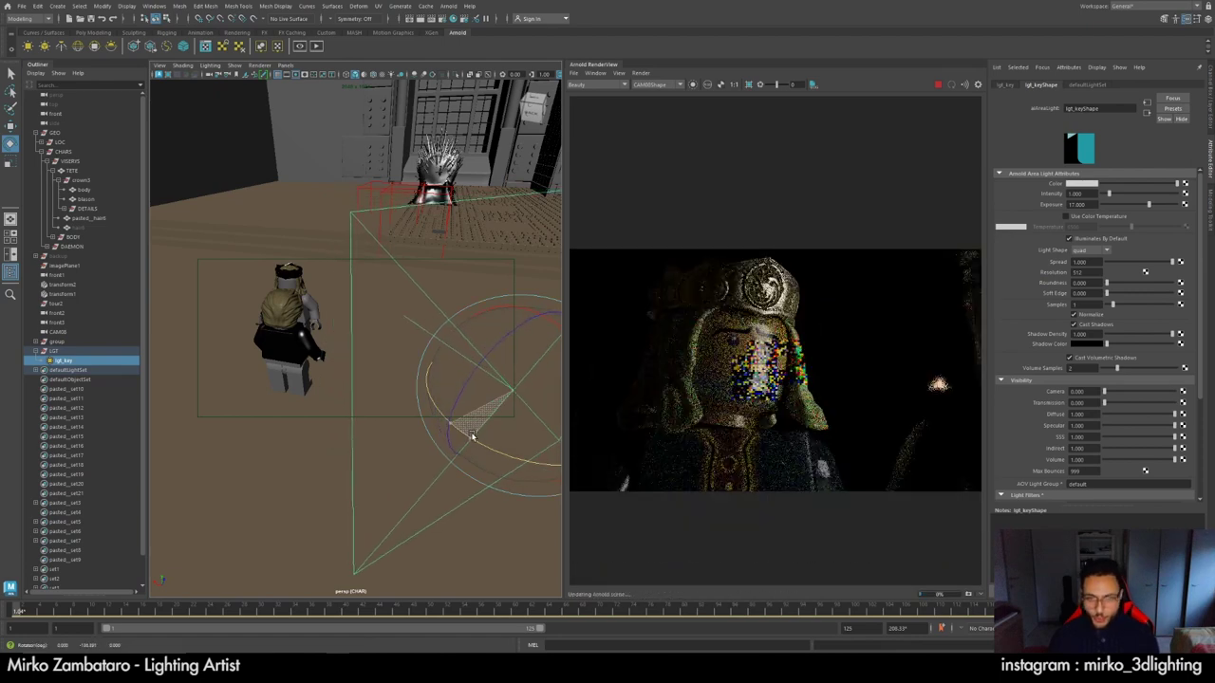
Reposition the key light relative to the two characters to shift the light on the king's face.
right_click_drag(472, 435, 352, 387, "alt")
left_click_drag(352, 388, 355, 399, "alt")
key("w")
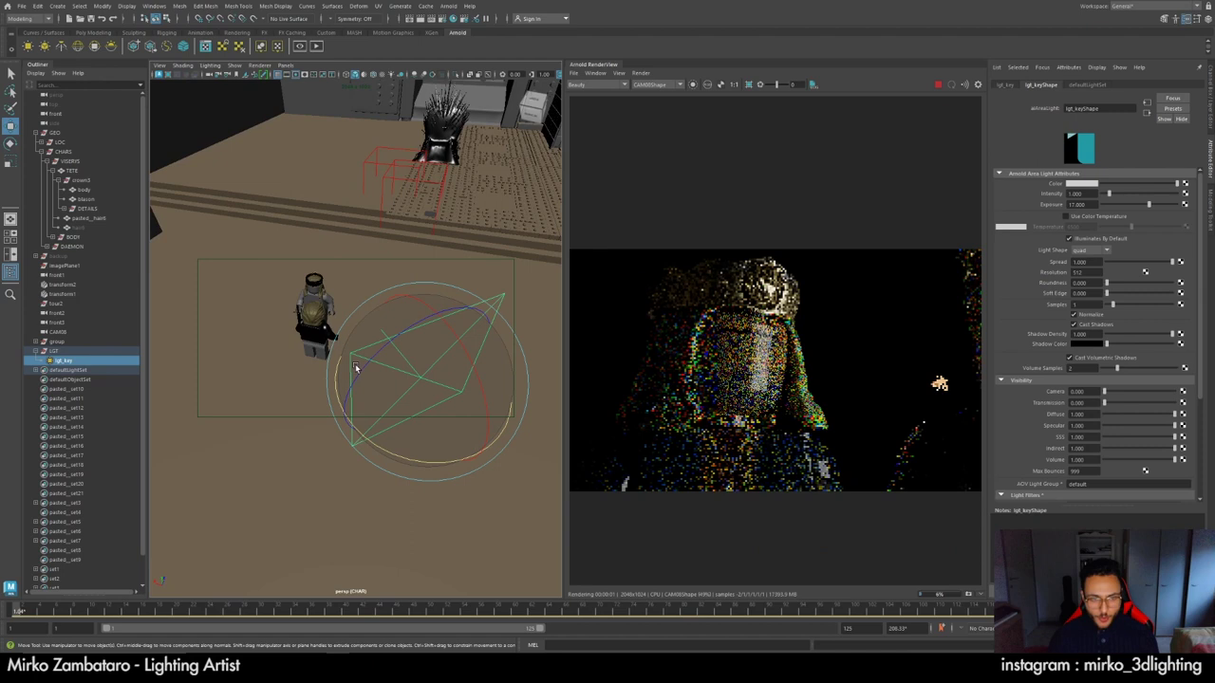
left_click_drag(350, 366, 368, 338, "alt")
middle_click_drag(375, 324, 459, 314)
left_click_drag(412, 330, 291, 357, "alt")
left_click_drag(375, 346, 361, 348)
Turn the key light around its vertical axis to re-aim it from its new position.
key("e")
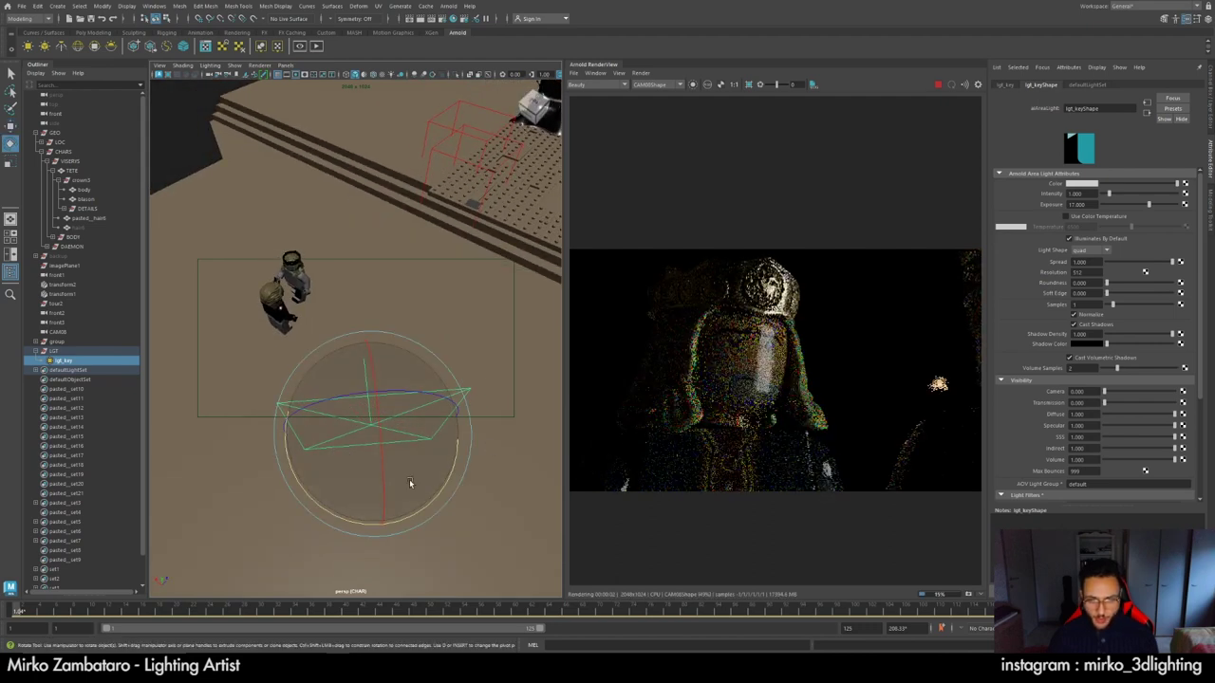
left_click_drag(356, 513, 389, 464, "alt")
left_click_drag(390, 463, 332, 427, "alt")
Slide the key light horizontally farther to the side of the characters and rotate it back toward them.
key("w")
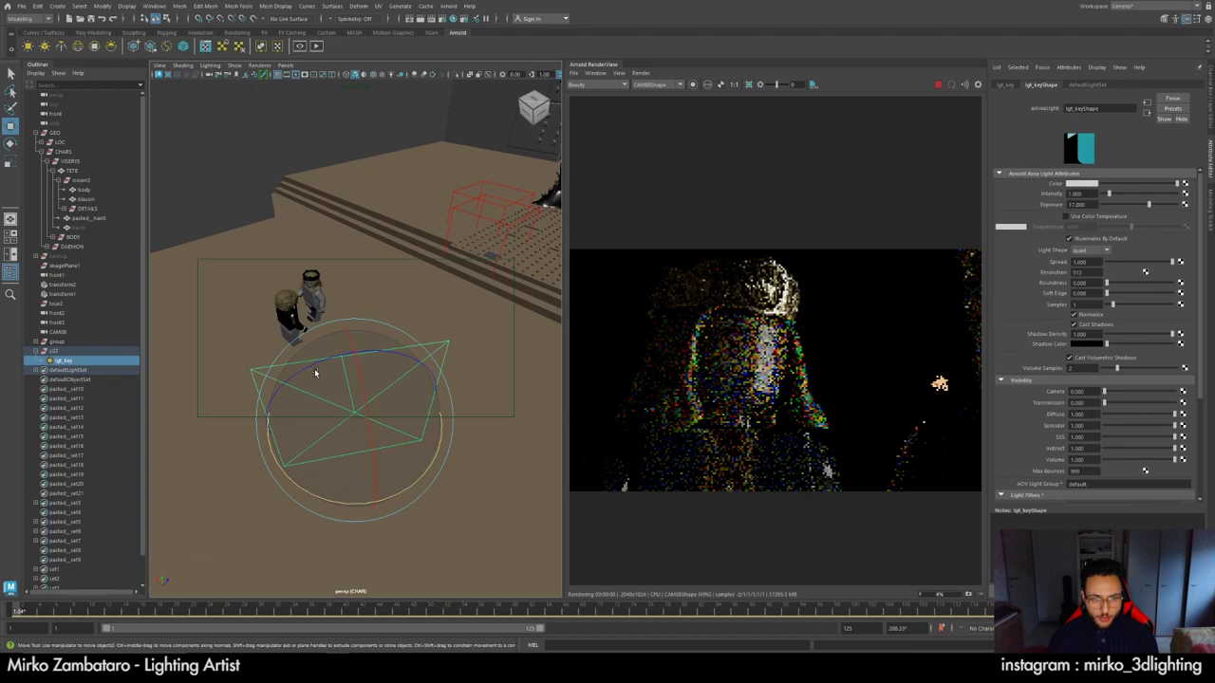
left_click_drag(317, 382, 412, 347, "alt")
key("e")
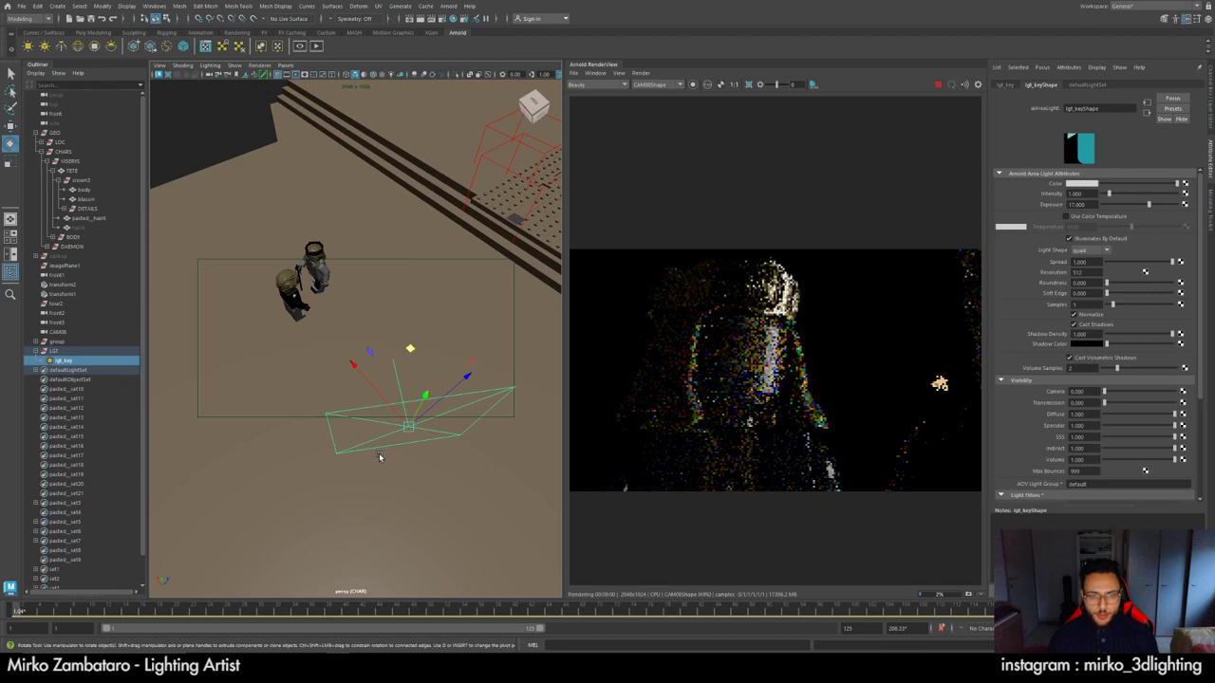
mouse_move(372, 491)
left_mouse_down("alt")
mouse_move(346, 500)
mouse_move(407, 488)
left_mouse_up("alt")
Adjust the scale of the key light.
key("w")
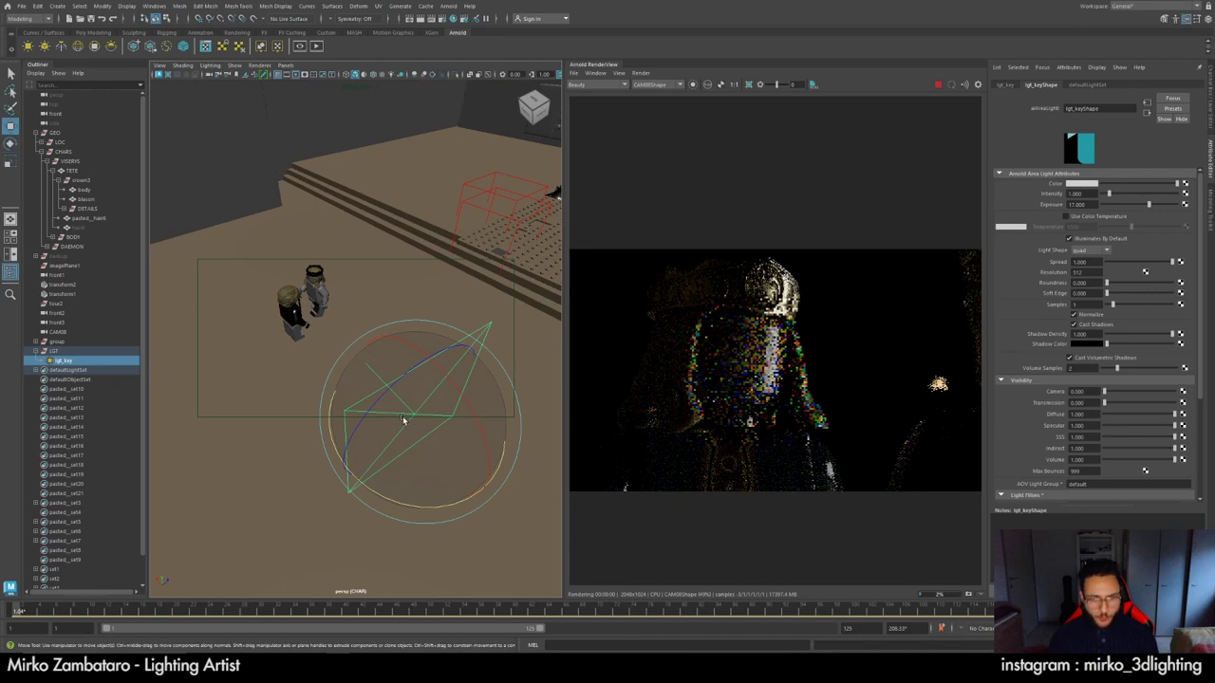
key("r")
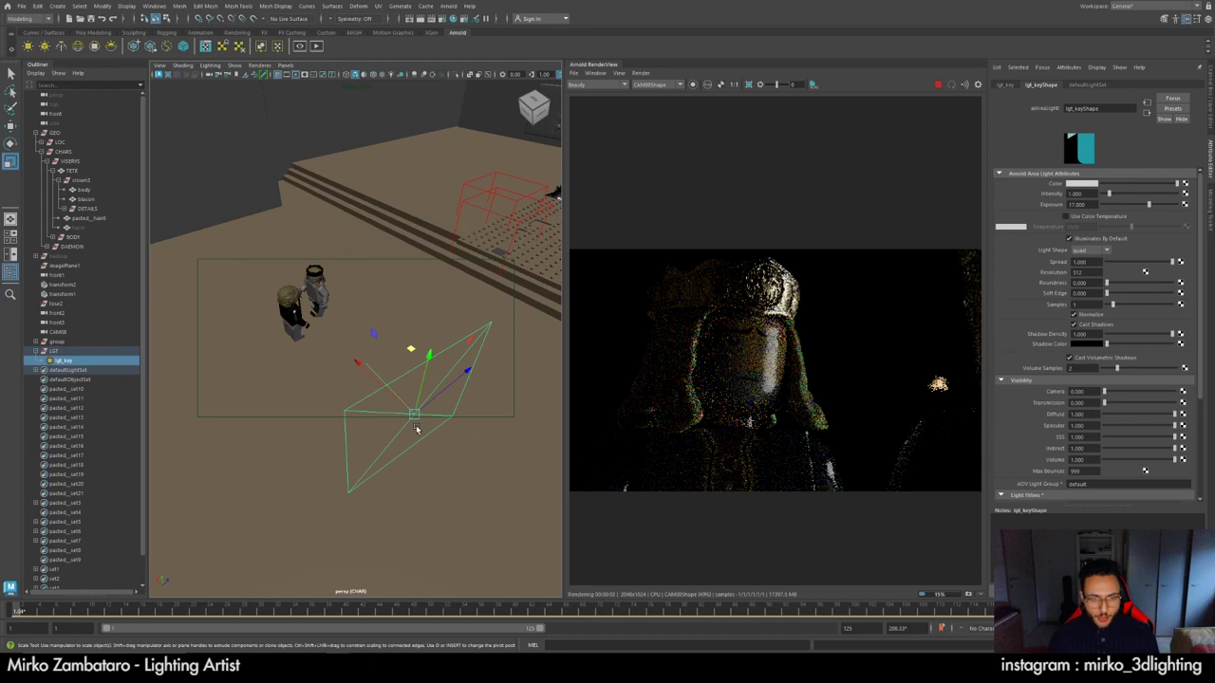